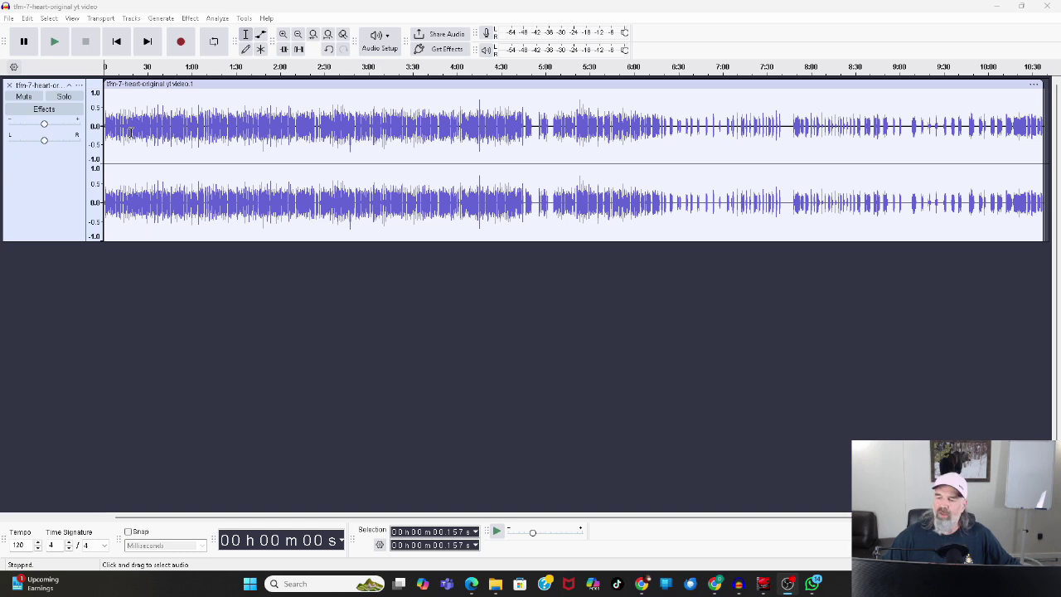
- Remove the existing track and import the MP4 file "tfm-7-heart-original yt video" from the Downloads folder
click(9, 89)
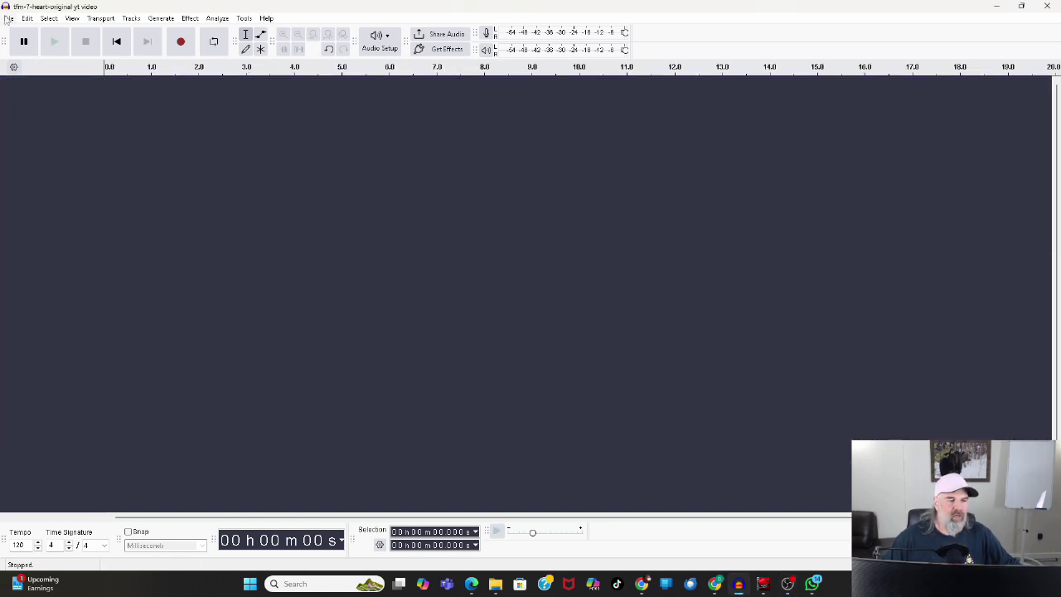
click(9, 18)
click(199, 149)
click(124, 137)
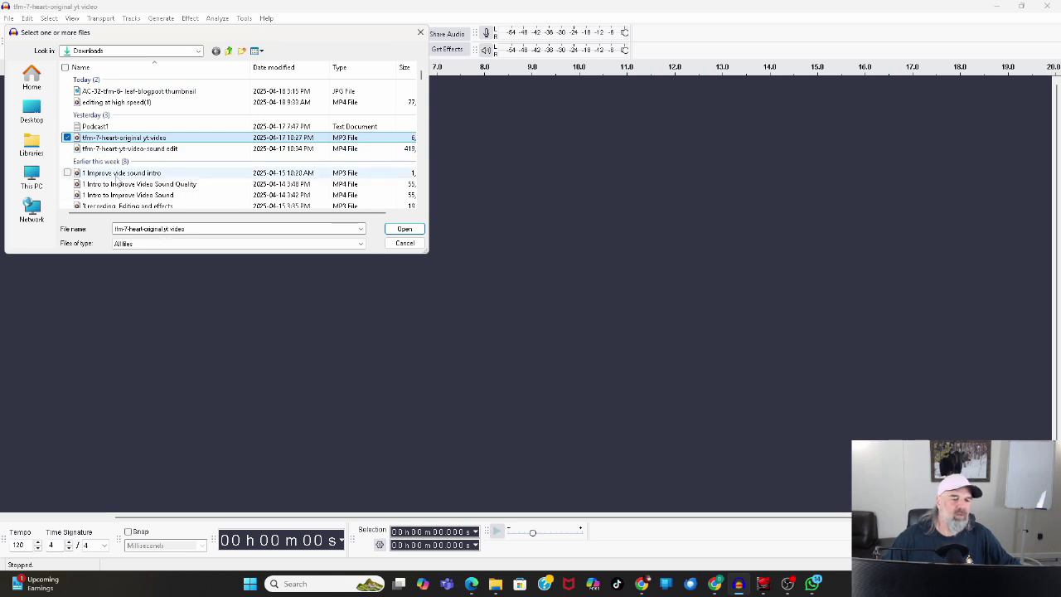
scroll(122, 194, down, 1)
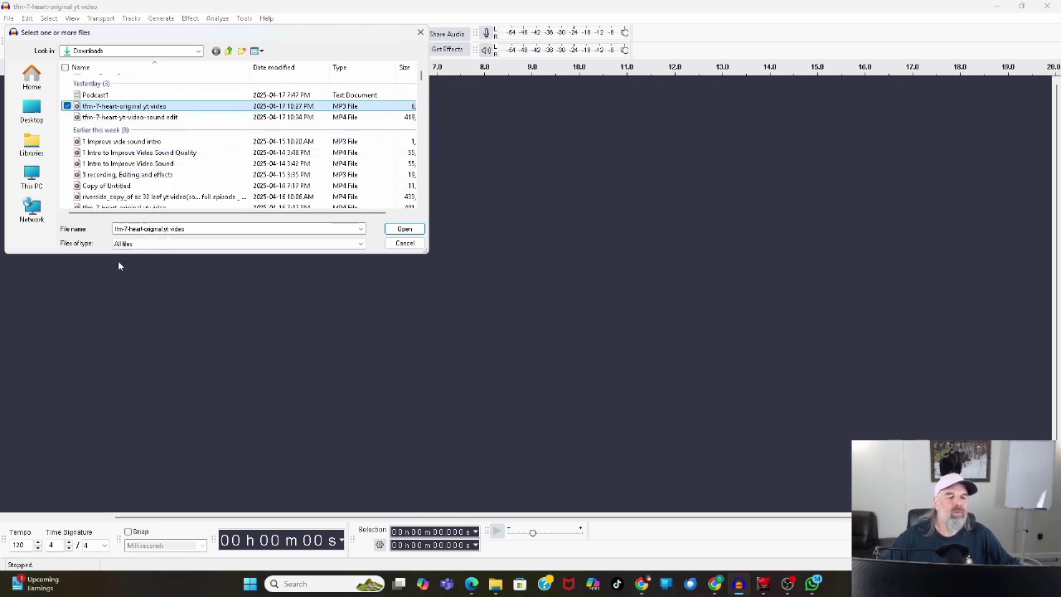
scroll(157, 184, down, 1)
click(159, 176)
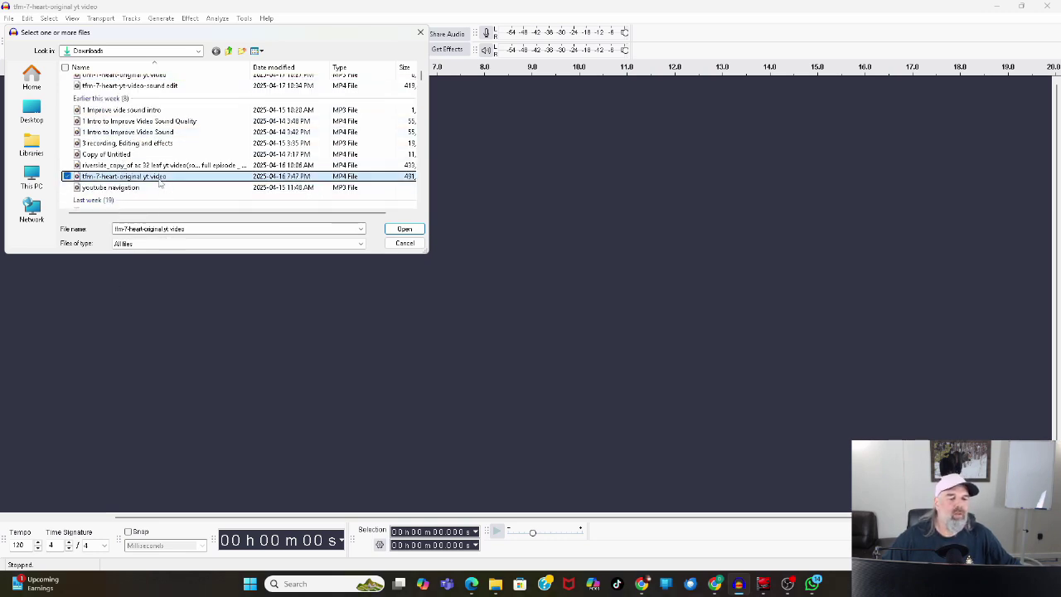
click(405, 228)
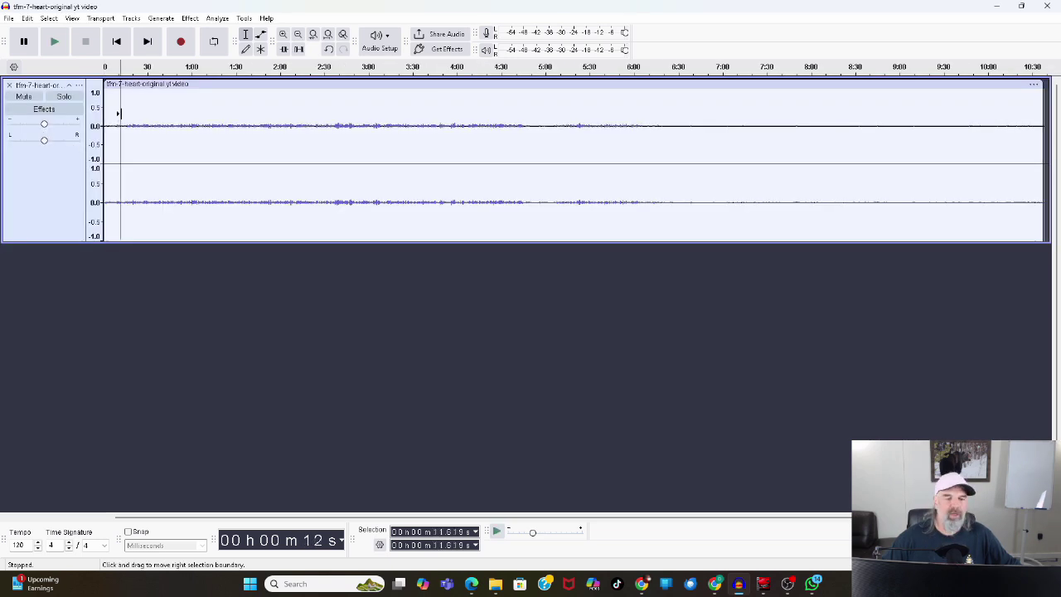
- Amplify the entire imported track by 21.468 dB to a new peak amplitude of 0.0 dB, without allowing clipping
click(282, 34)
click(283, 34)
click(282, 34)
click(283, 34)
click(283, 34)
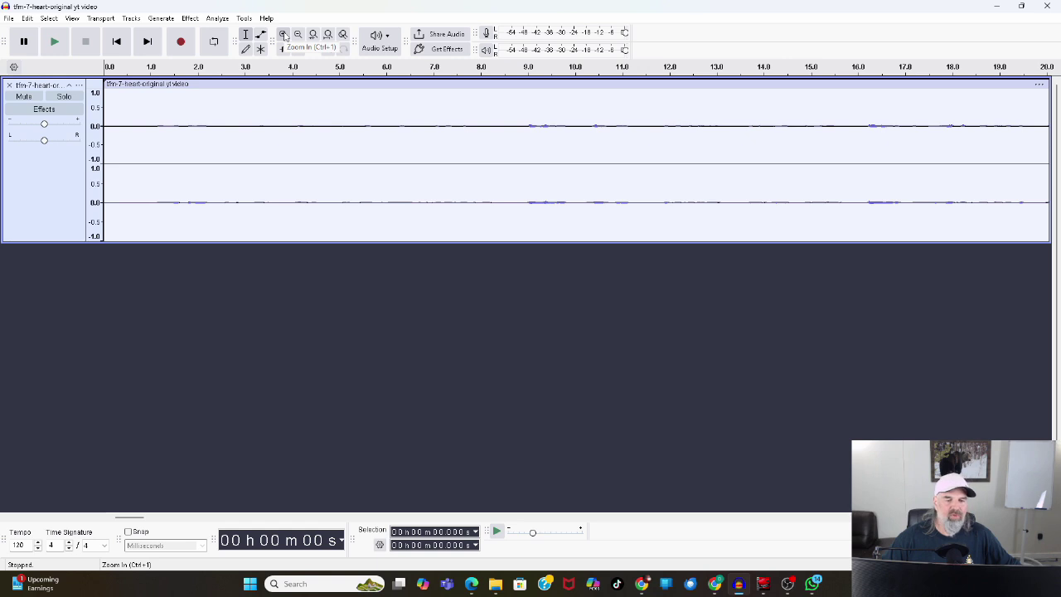
click(237, 108)
key(ctrl+a)
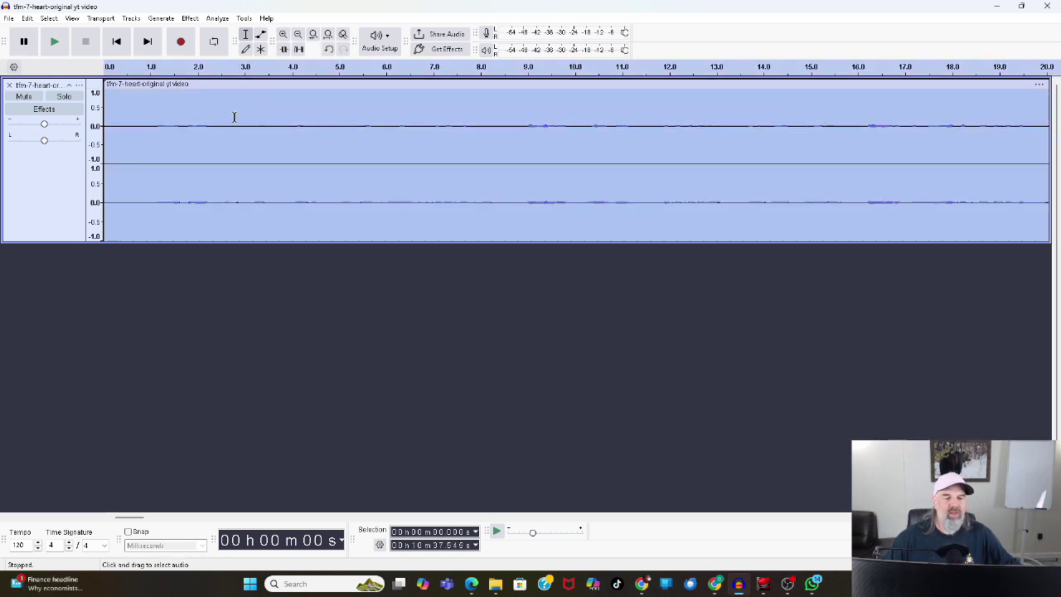
click(189, 18)
mouse_move(266, 111)
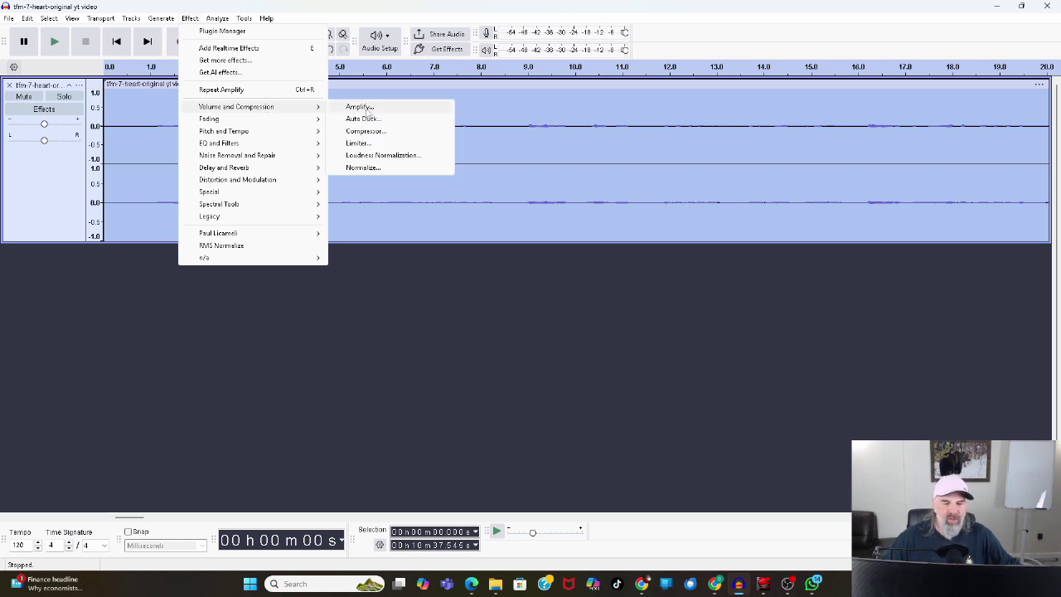
click(360, 107)
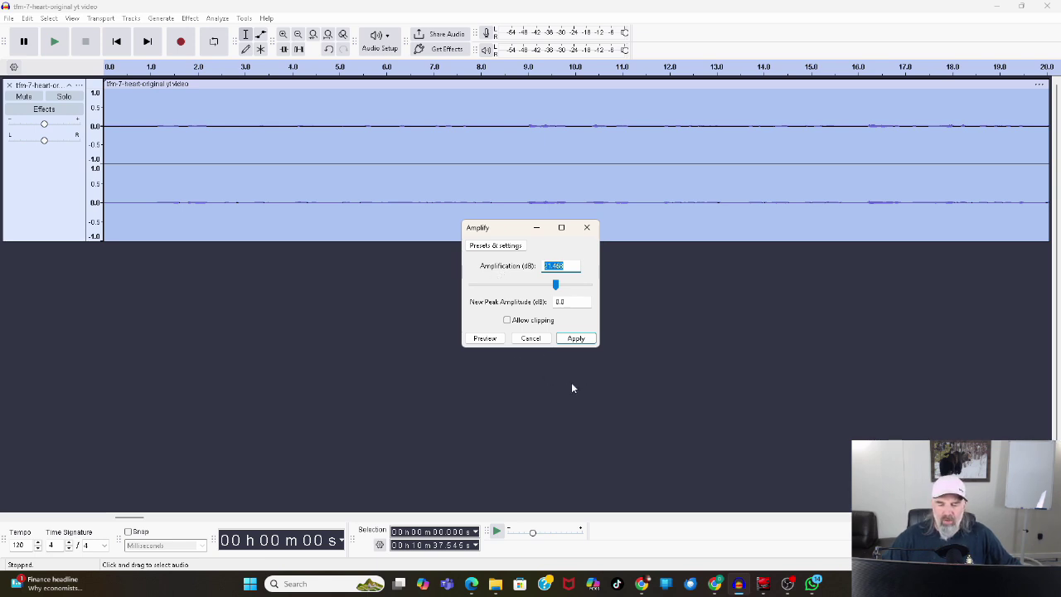
click(577, 338)
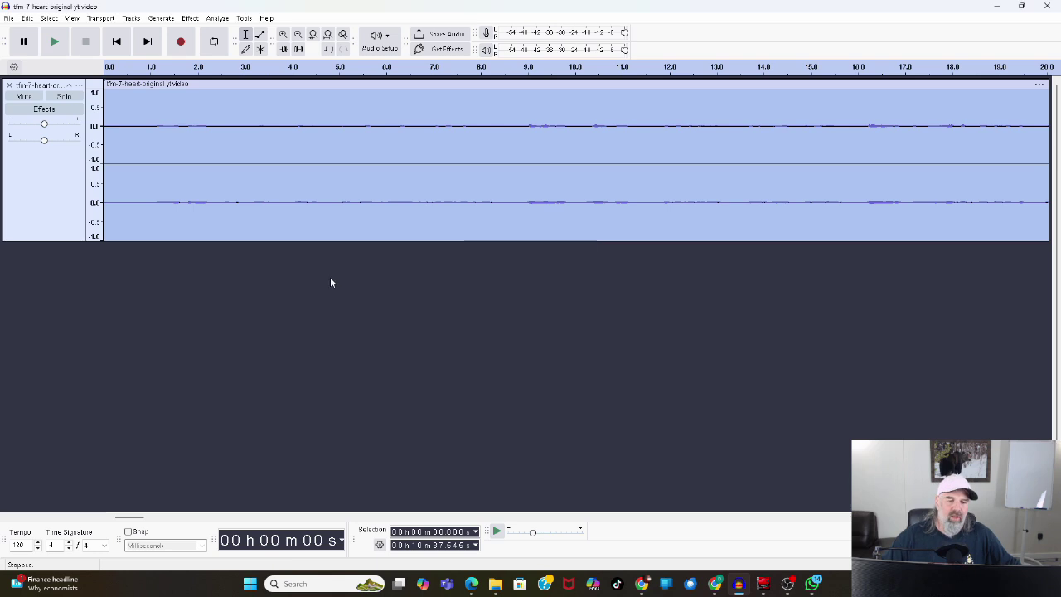
- Apply the Podcast1 macro to the selected track and play back about its first eight seconds
click(245, 18)
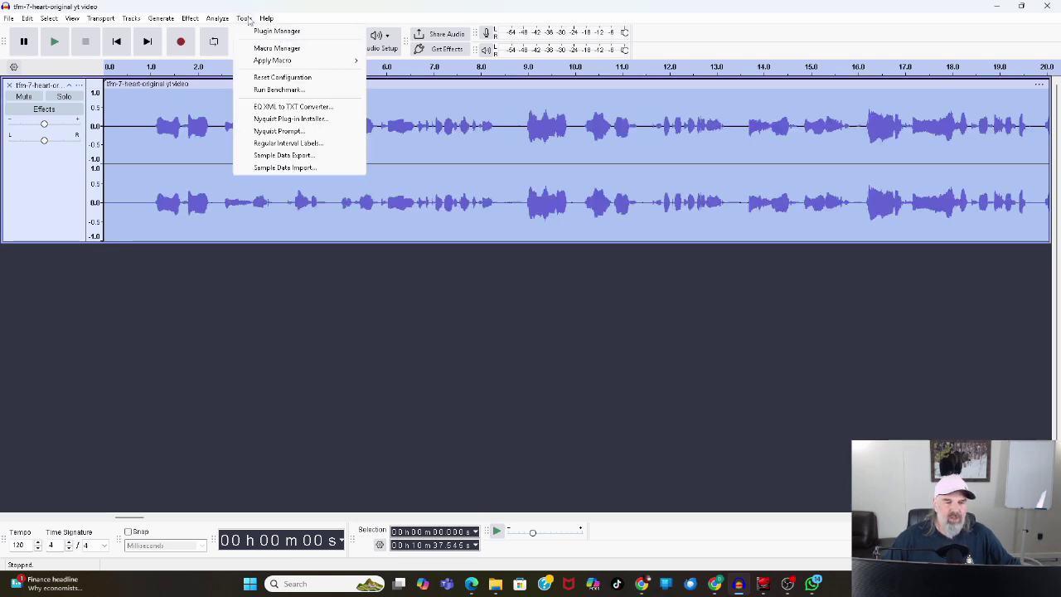
mouse_move(322, 61)
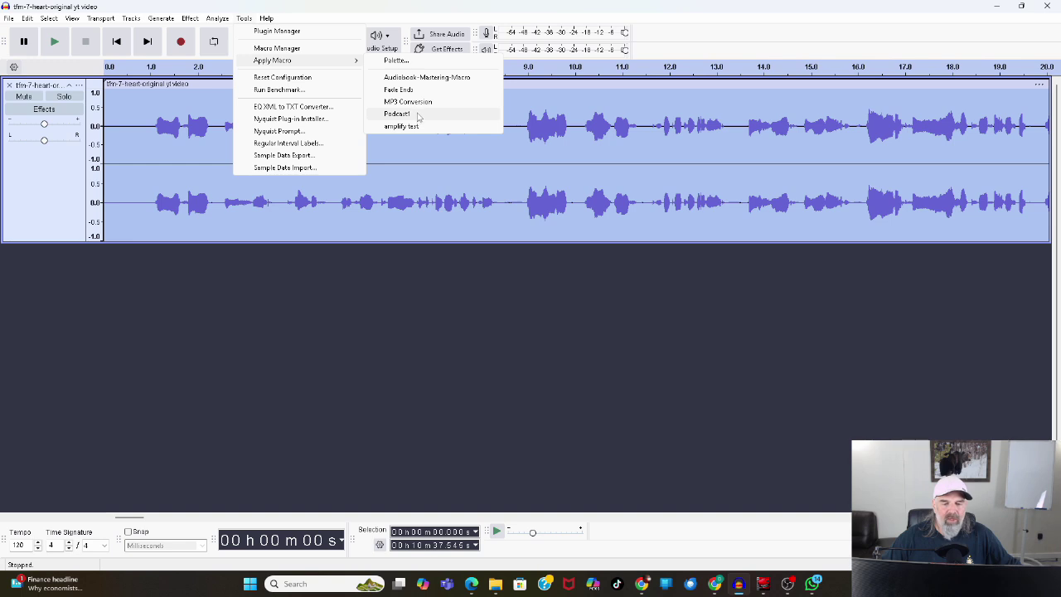
click(399, 114)
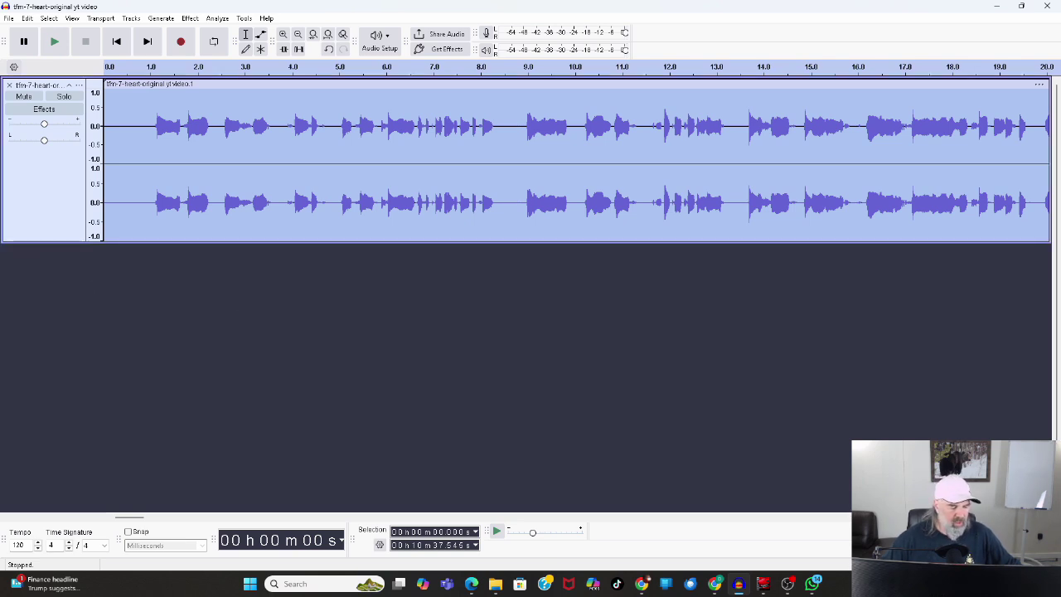
click(54, 43)
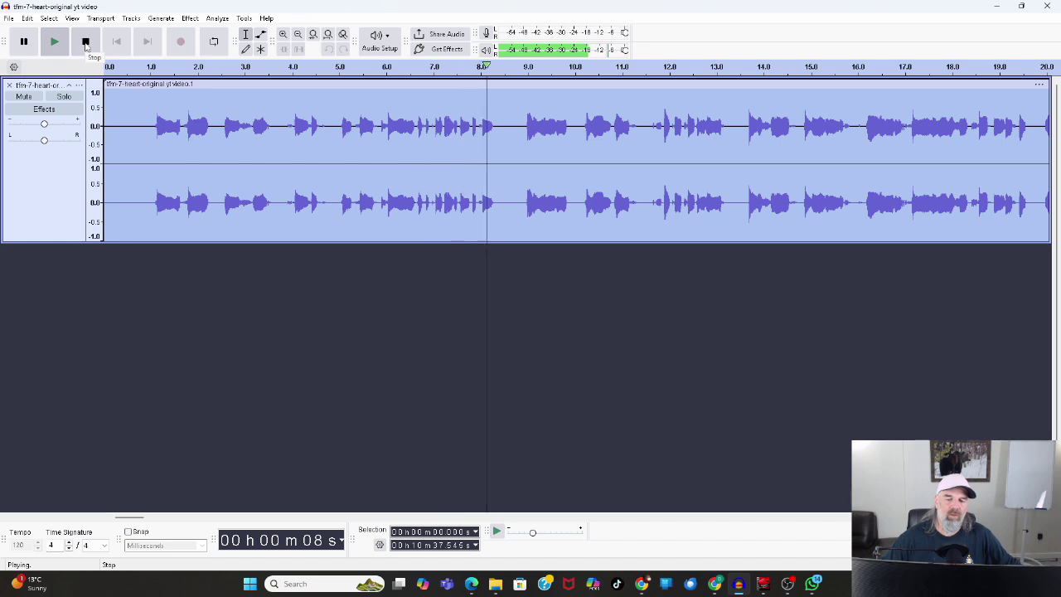
click(86, 42)
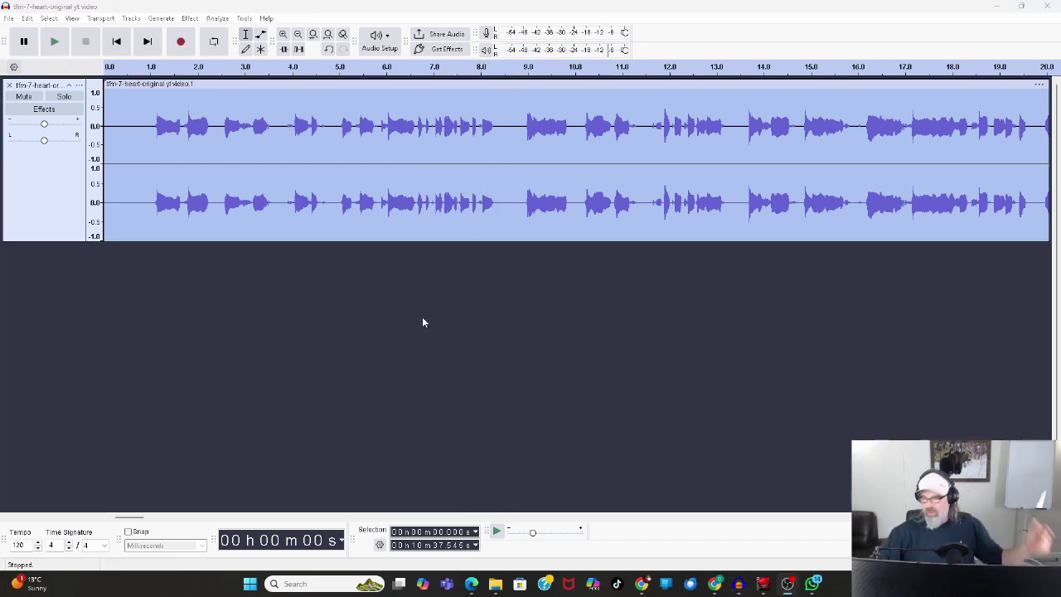
- Review the Podcast1 macro's steps and export the macro to Downloads as the text file Podcast1, replacing the existing file
click(242, 19)
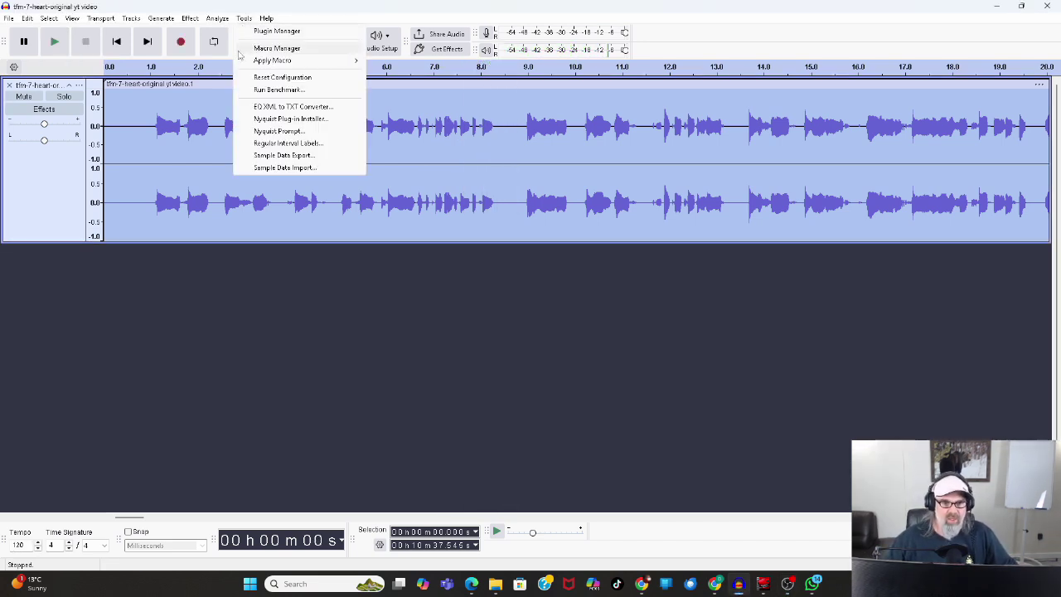
click(282, 49)
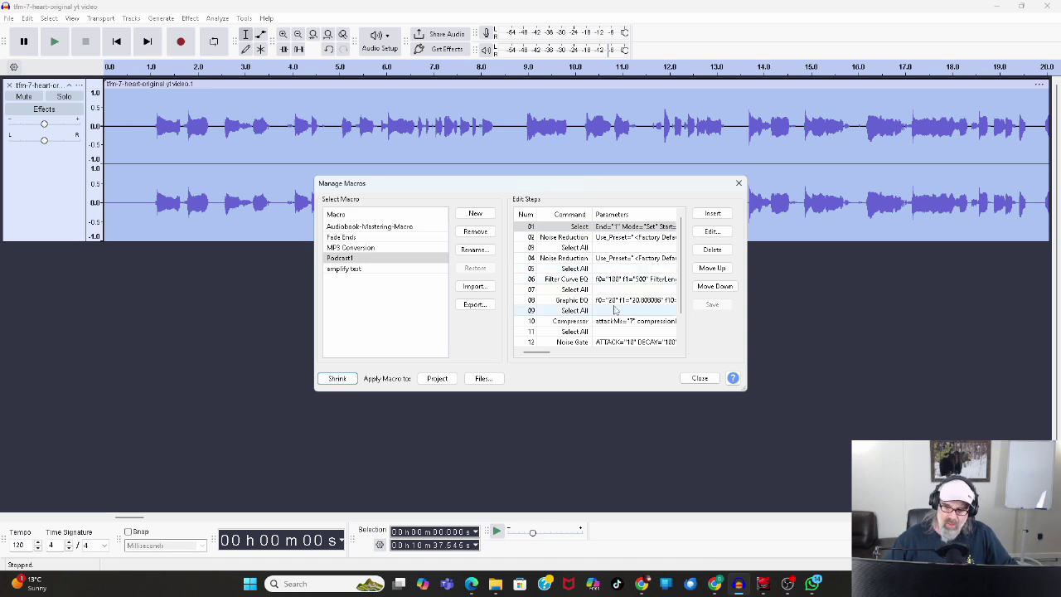
scroll(615, 330, down, 1)
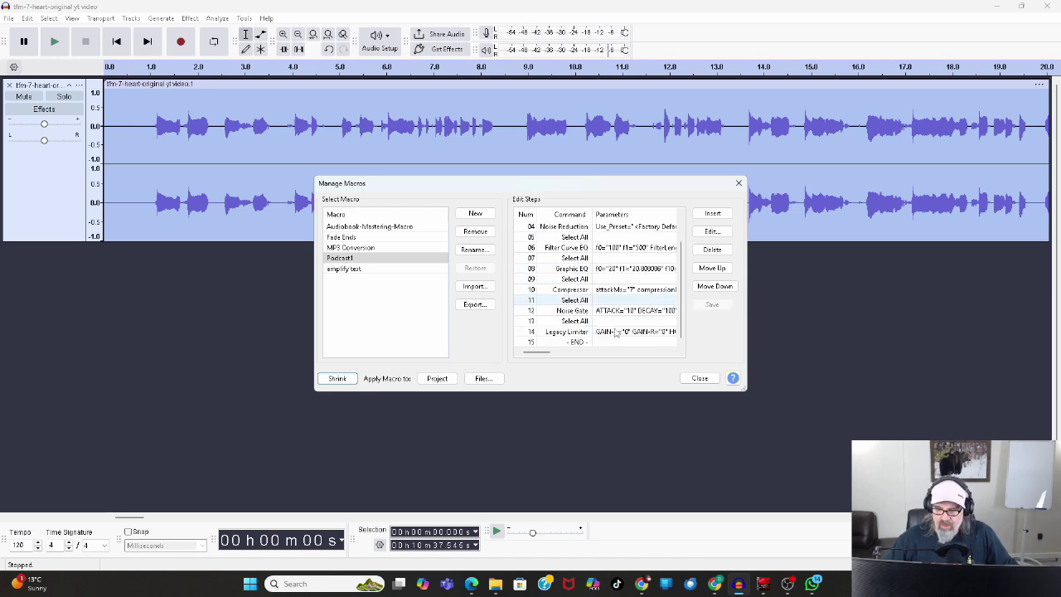
scroll(620, 325, up, 1)
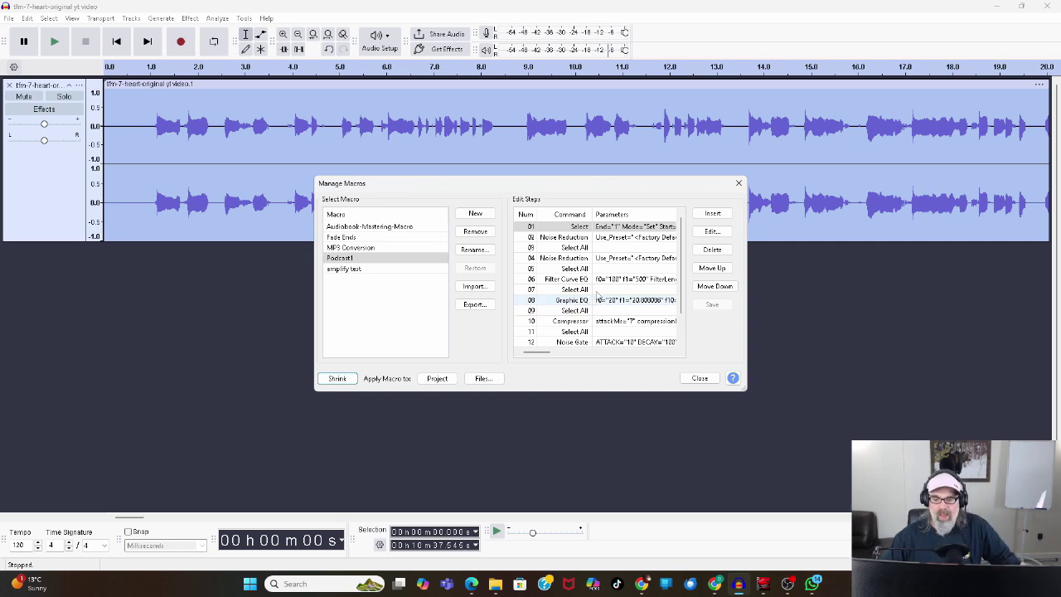
click(474, 305)
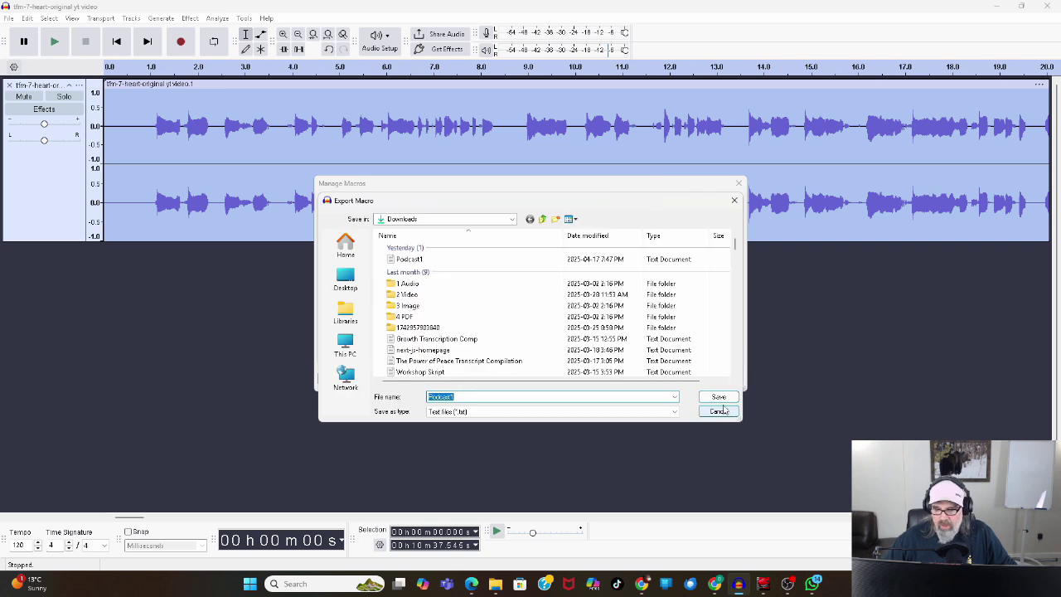
click(719, 396)
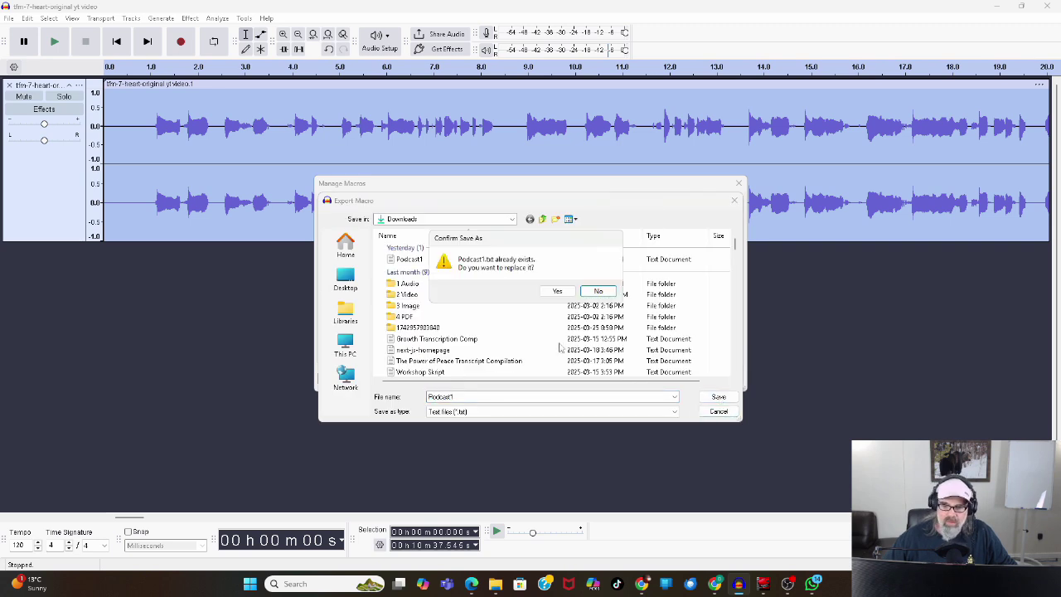
click(557, 291)
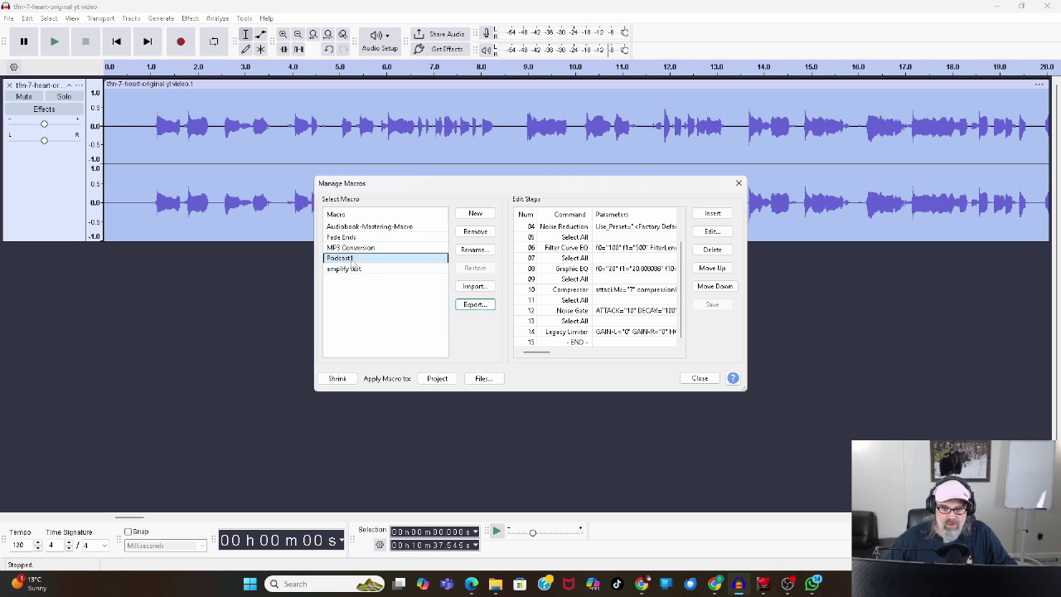
- Delete the Podcast1 macro from the macro list
click(375, 306)
click(475, 231)
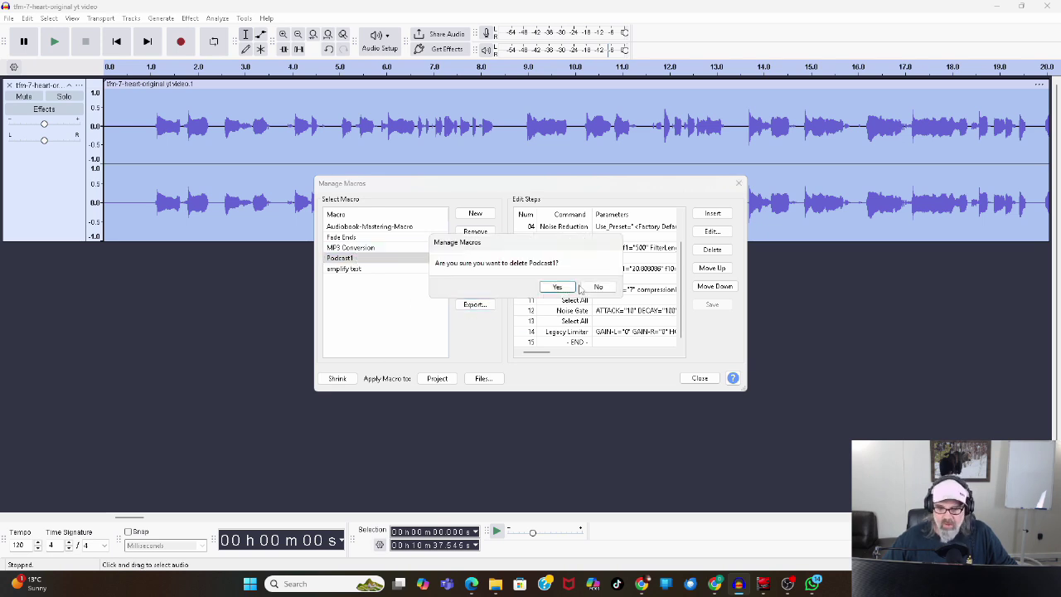
click(558, 285)
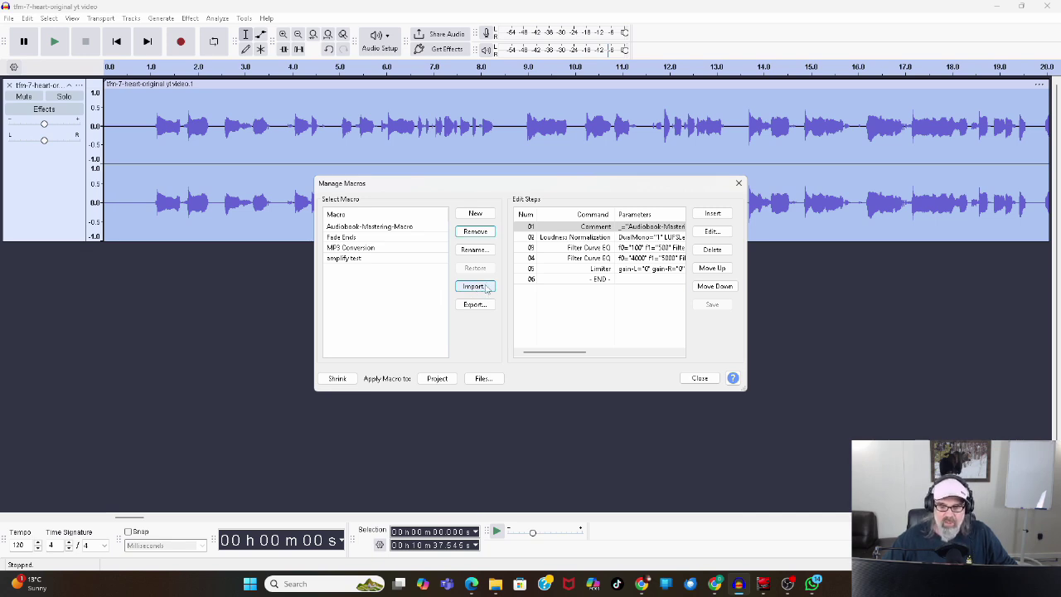
- Import the Podcast1 macro from its text file in the Downloads folder and look through its steps
click(414, 258)
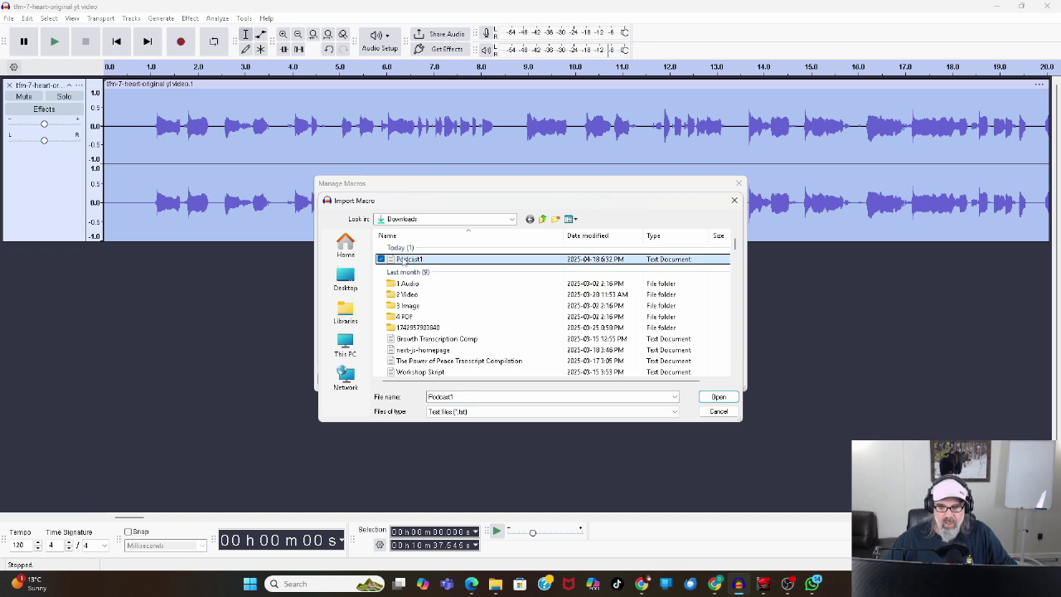
click(717, 396)
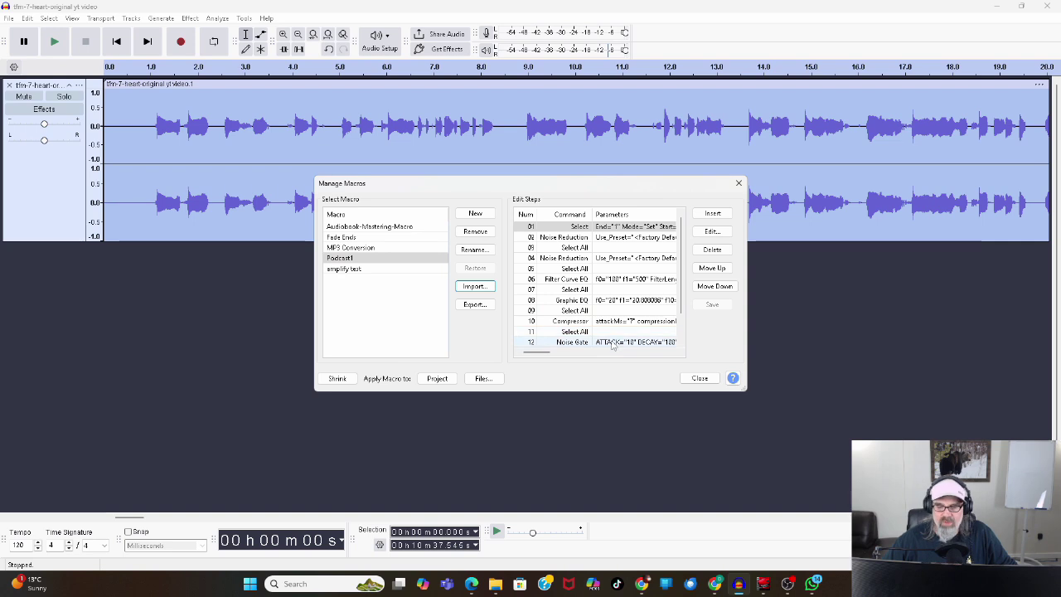
scroll(613, 340, down, 1)
scroll(610, 335, up, 1)
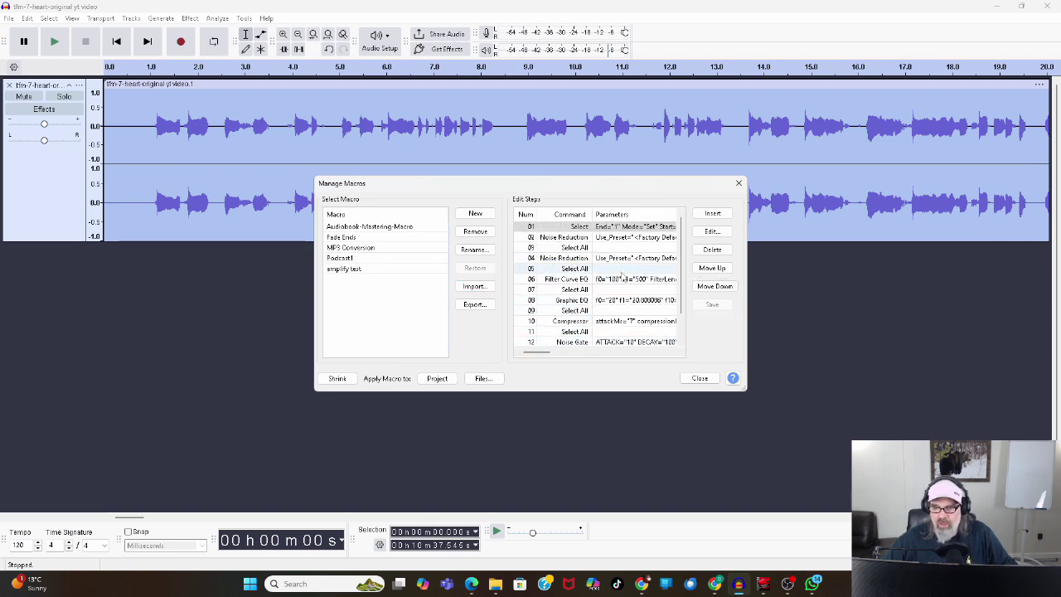
- Check the parameters of the macro's Select step and mark about the first second of the track
click(565, 229)
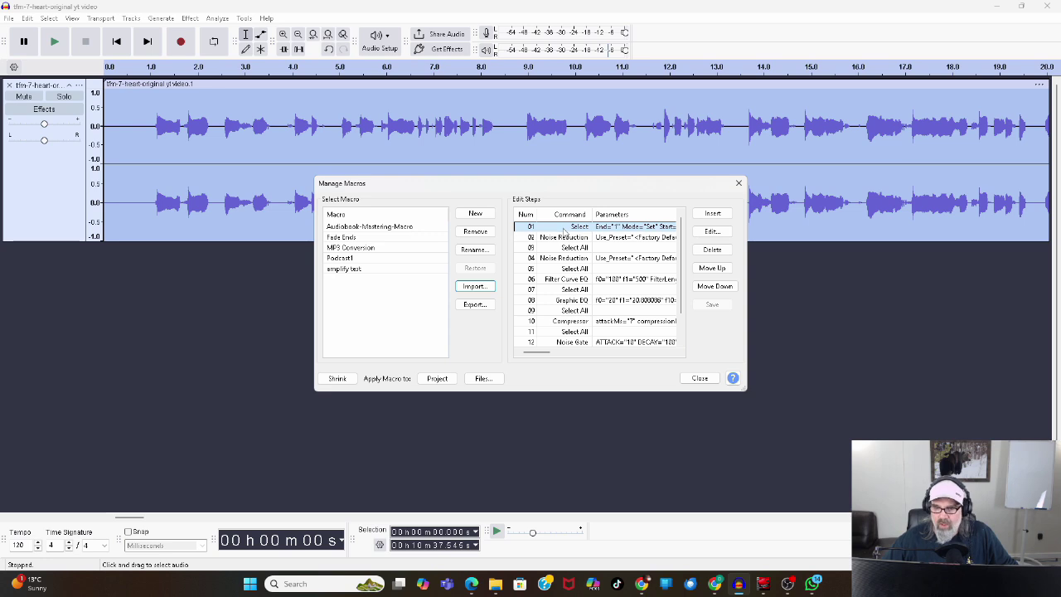
click(712, 232)
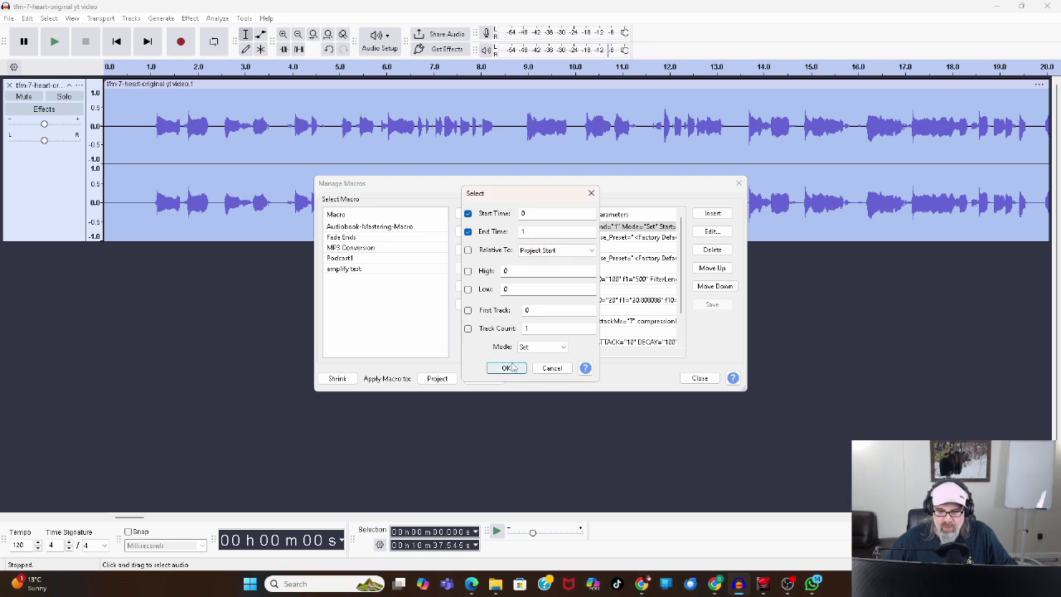
click(503, 368)
click(200, 184)
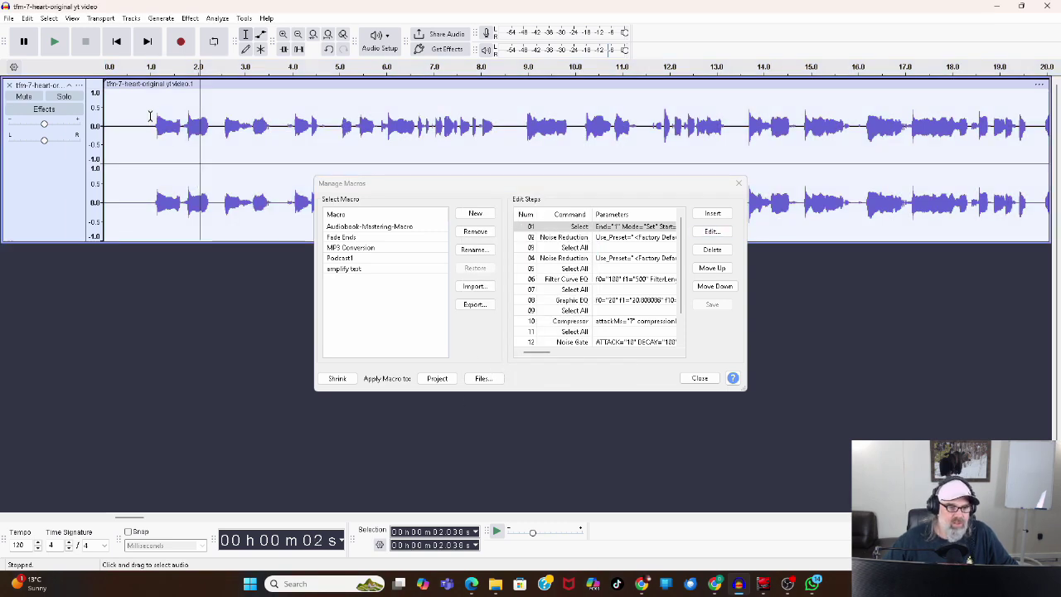
drag(150, 116, 103, 116)
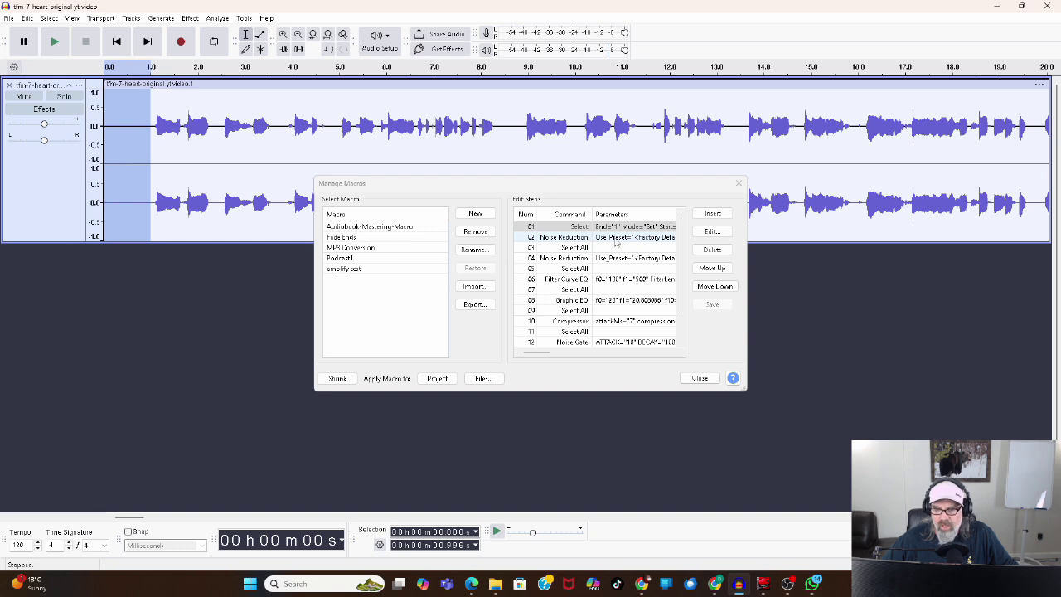
- Inspect the settings of the macro's first Noise Reduction step, leaving them unmodified
click(616, 239)
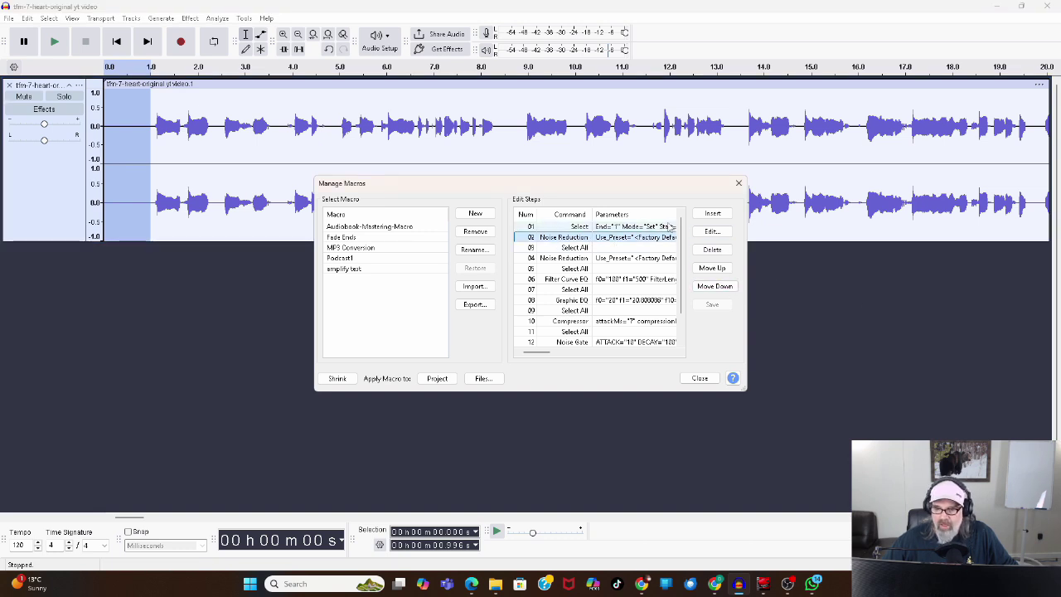
click(711, 231)
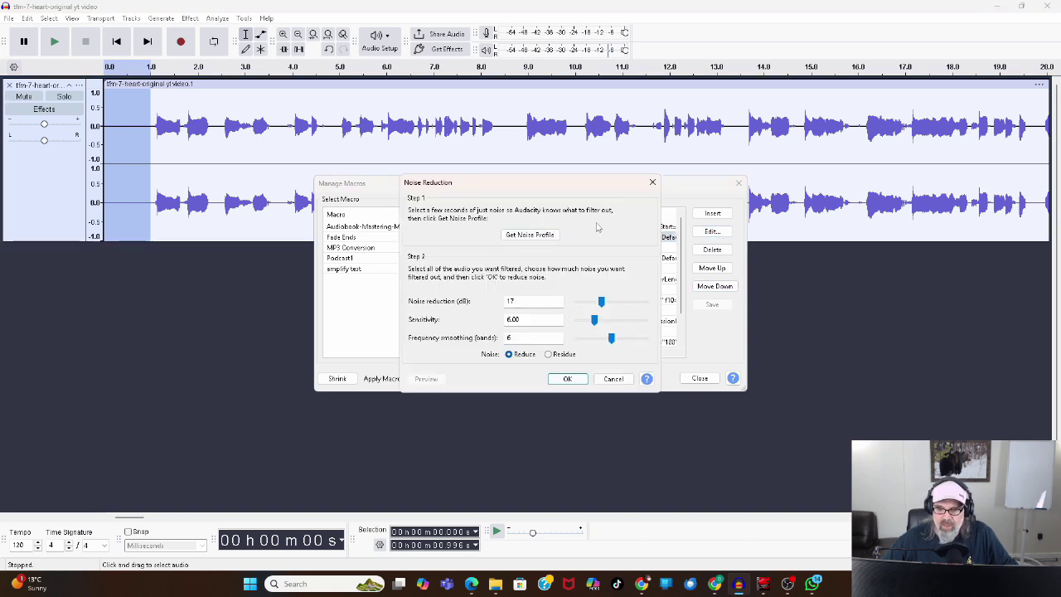
click(612, 378)
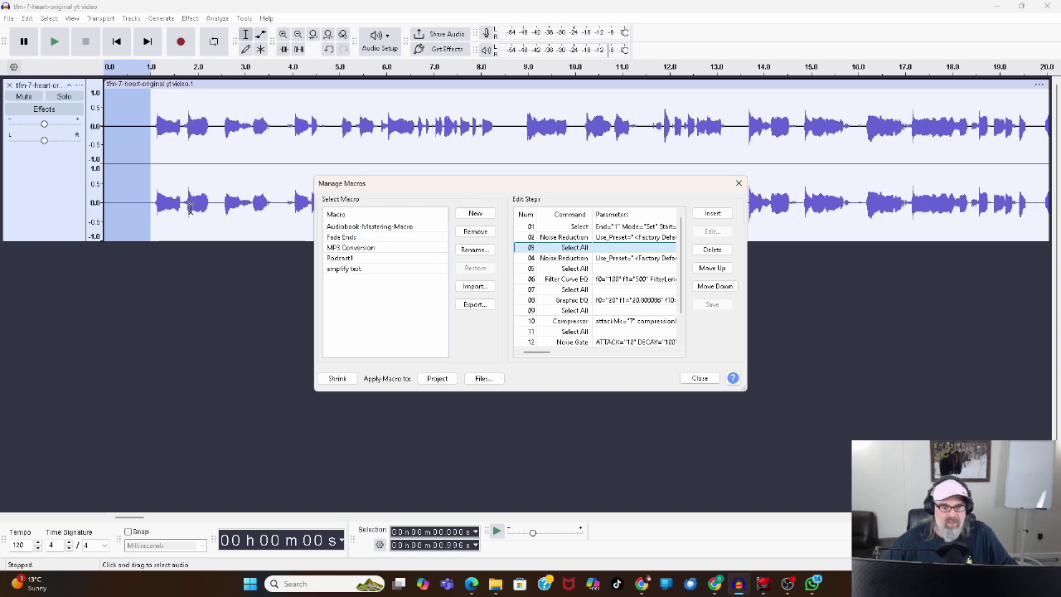
- Select the whole track and inspect the settings of the macro's second Noise Reduction step, leaving them unmodified
double_click(203, 174)
double_click(563, 237)
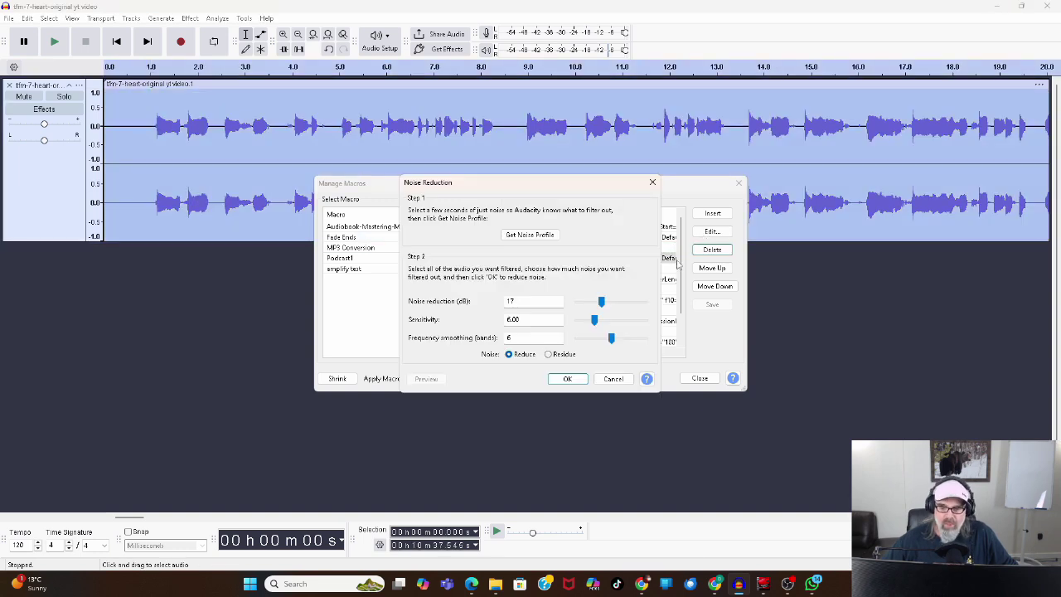
click(613, 379)
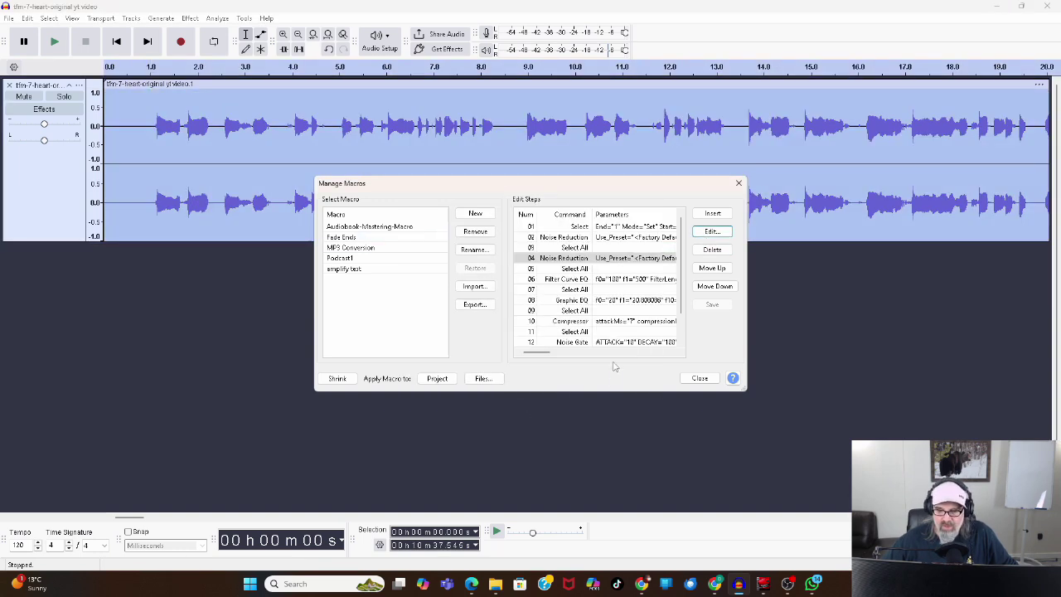
- Inspect the settings of the macro's Filter Curve EQ and Graphic EQ steps without modifying them
click(608, 269)
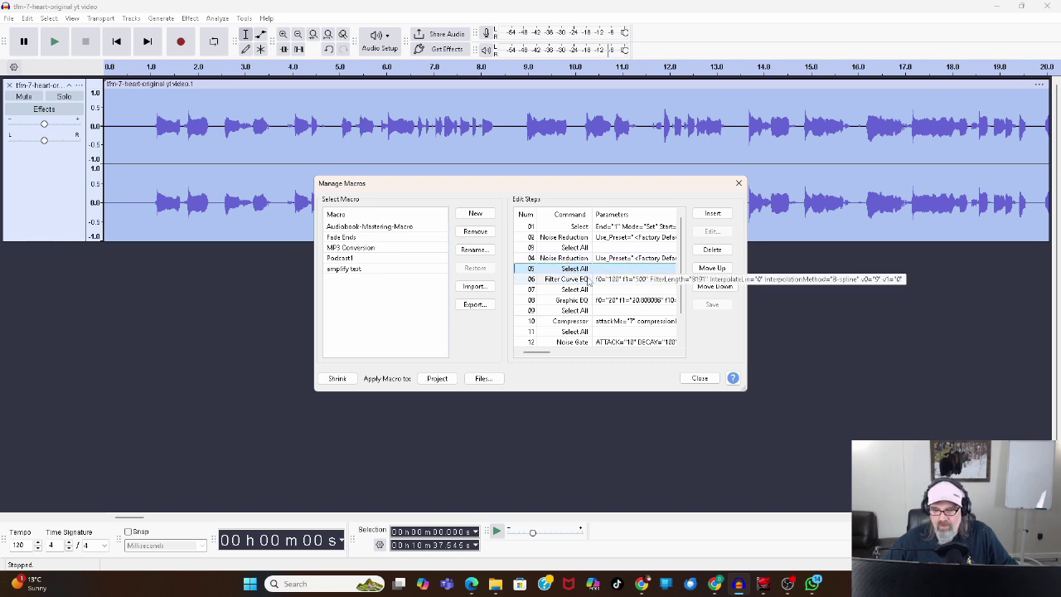
click(631, 279)
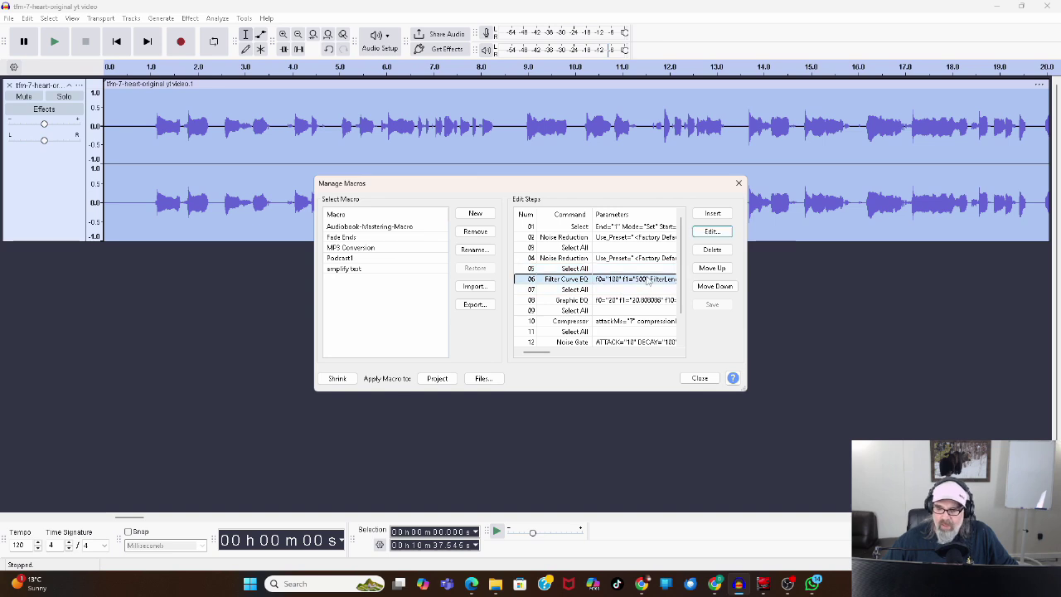
click(715, 232)
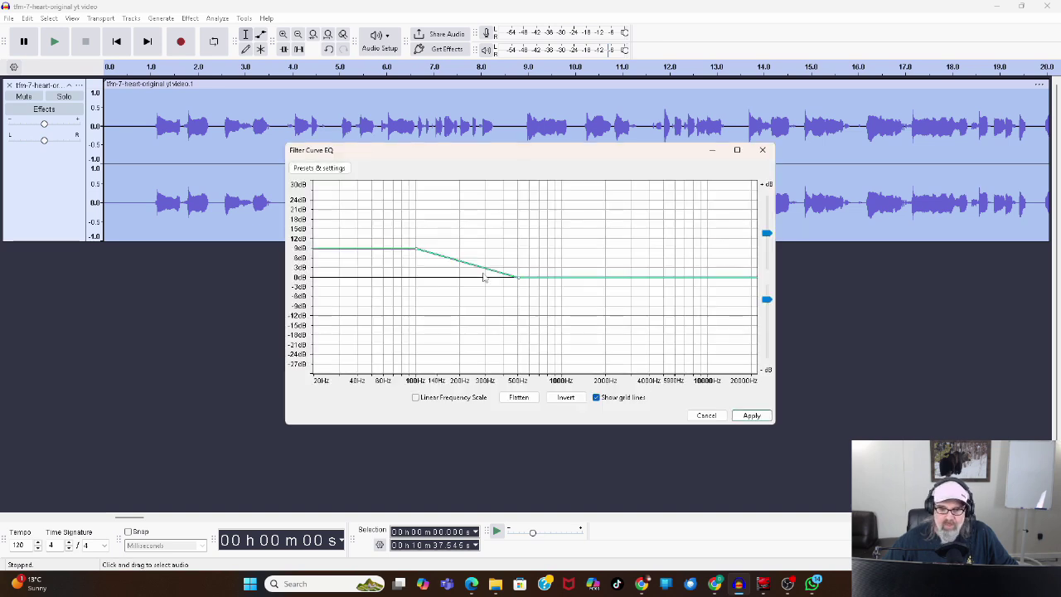
click(705, 415)
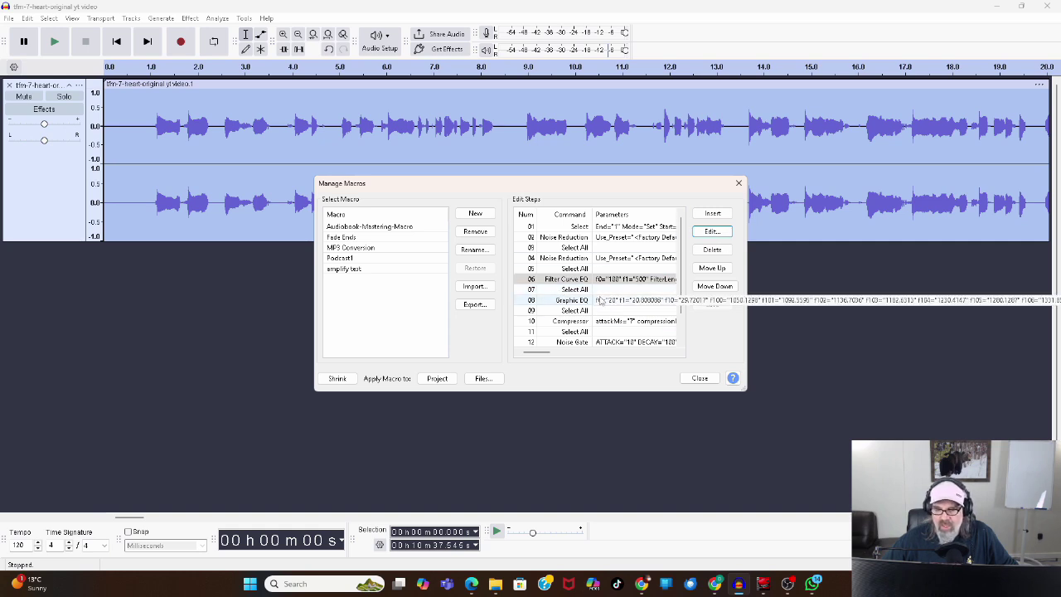
click(580, 300)
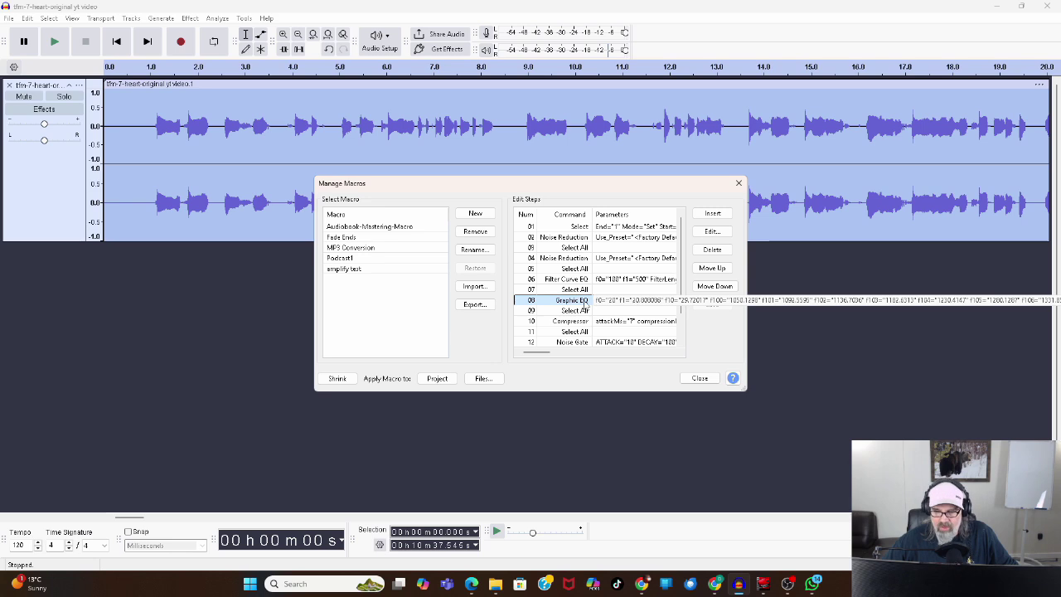
click(712, 232)
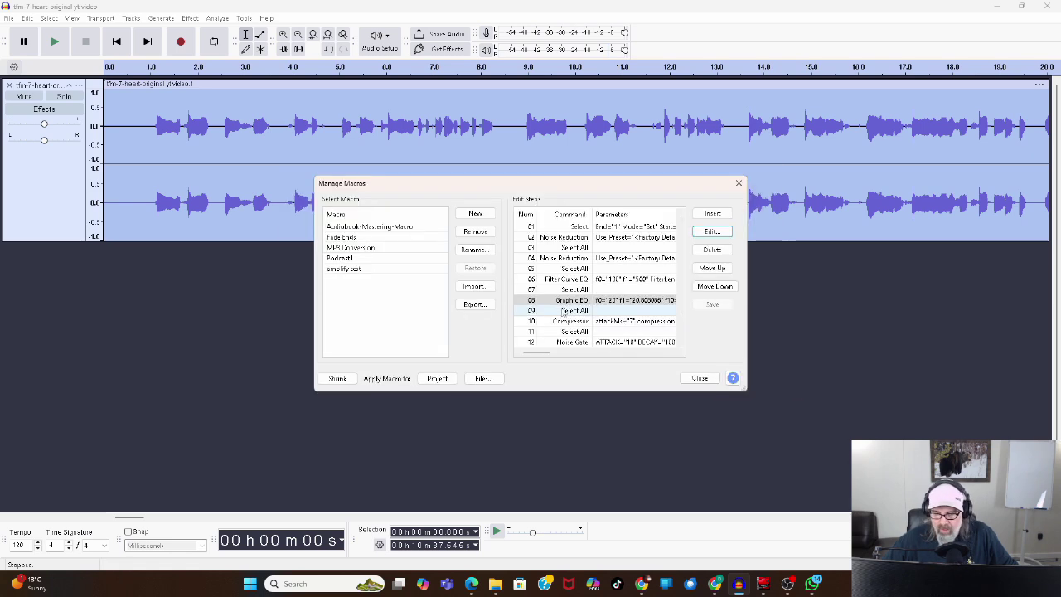
key(Escape)
- Review the settings of the macro's Compressor and Noise Gate steps, leaving both unmodified
click(613, 323)
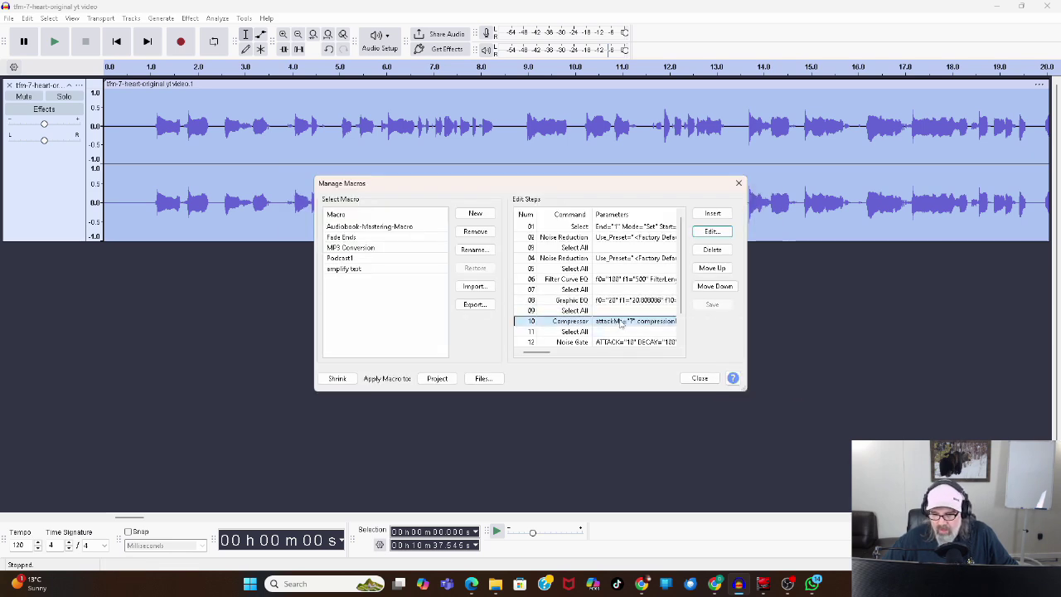
click(711, 232)
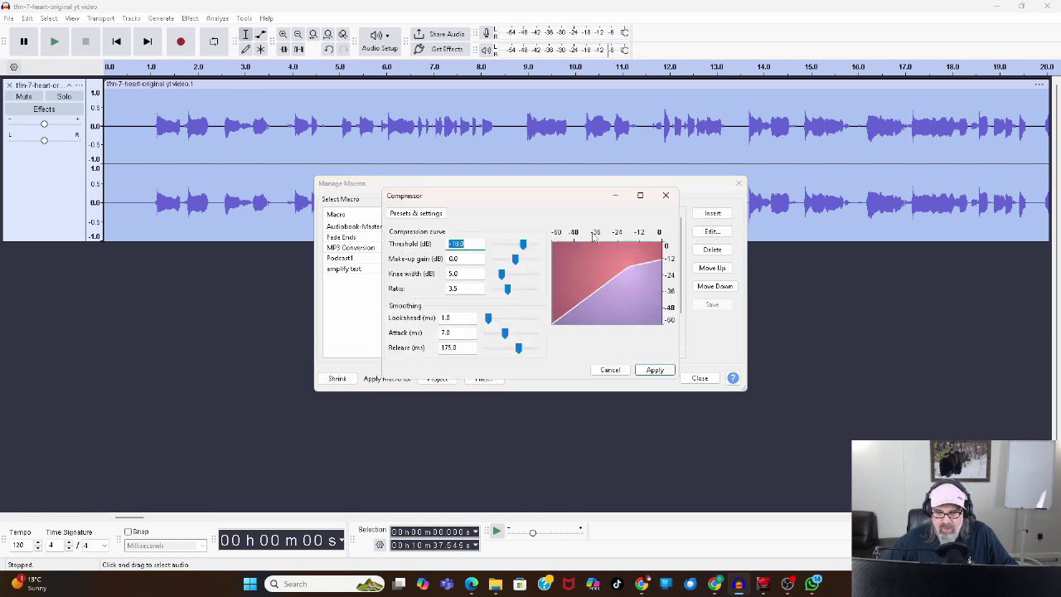
click(610, 370)
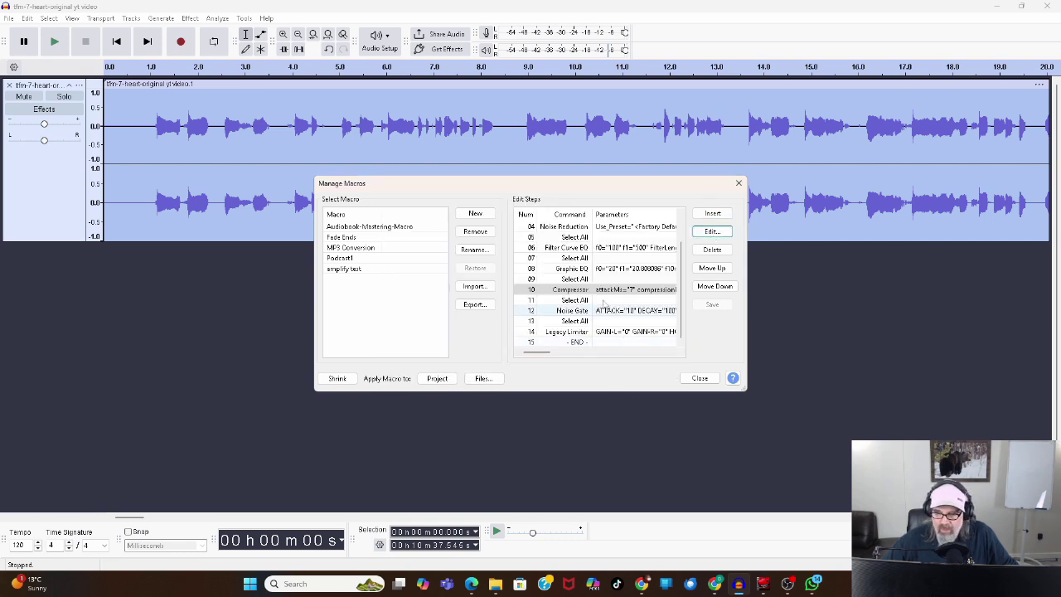
click(614, 310)
click(722, 235)
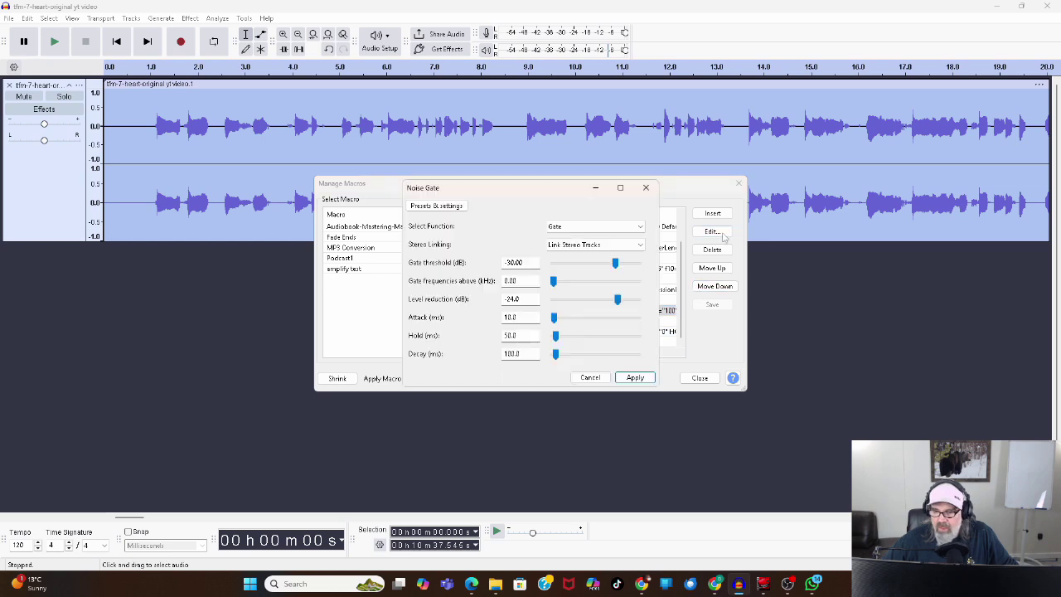
click(584, 379)
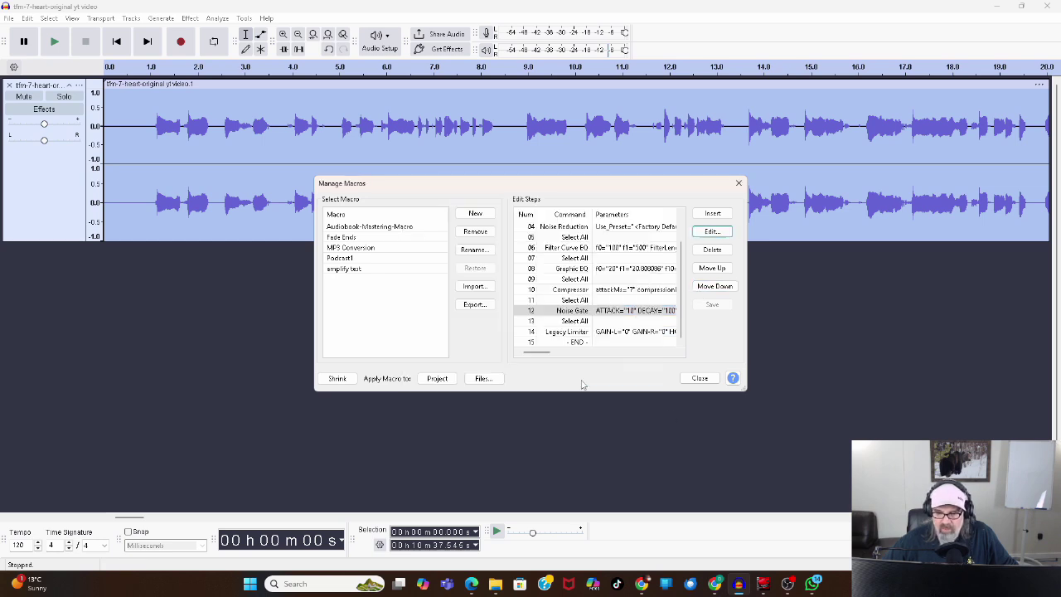
- Set the gate threshold of the macro's Noise Gate step to -29 dB and save the macro
click(714, 231)
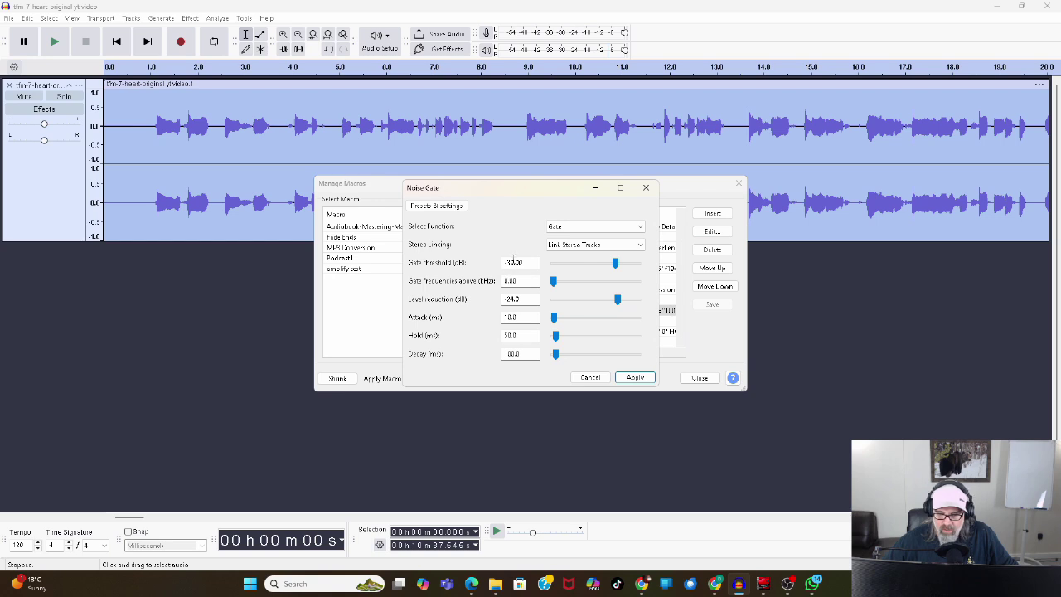
double_click(514, 261)
key(BackSpace)
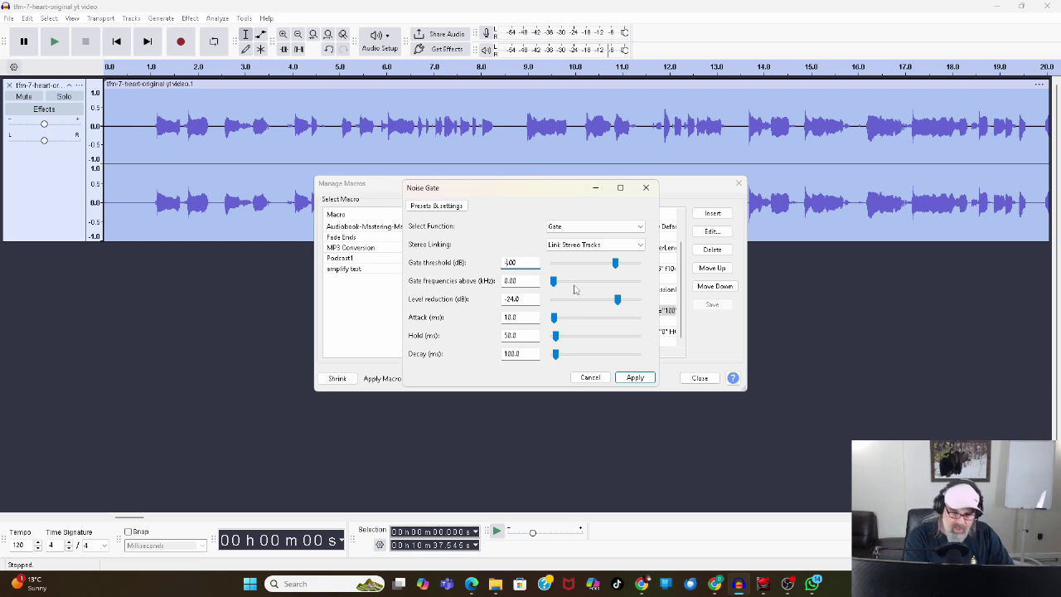
text(25)
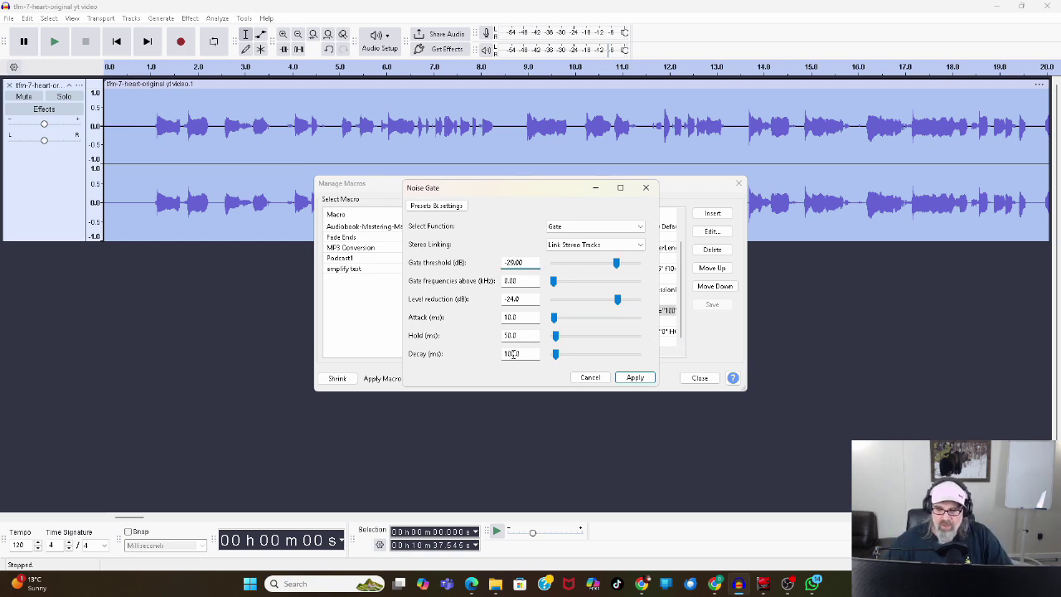
click(634, 377)
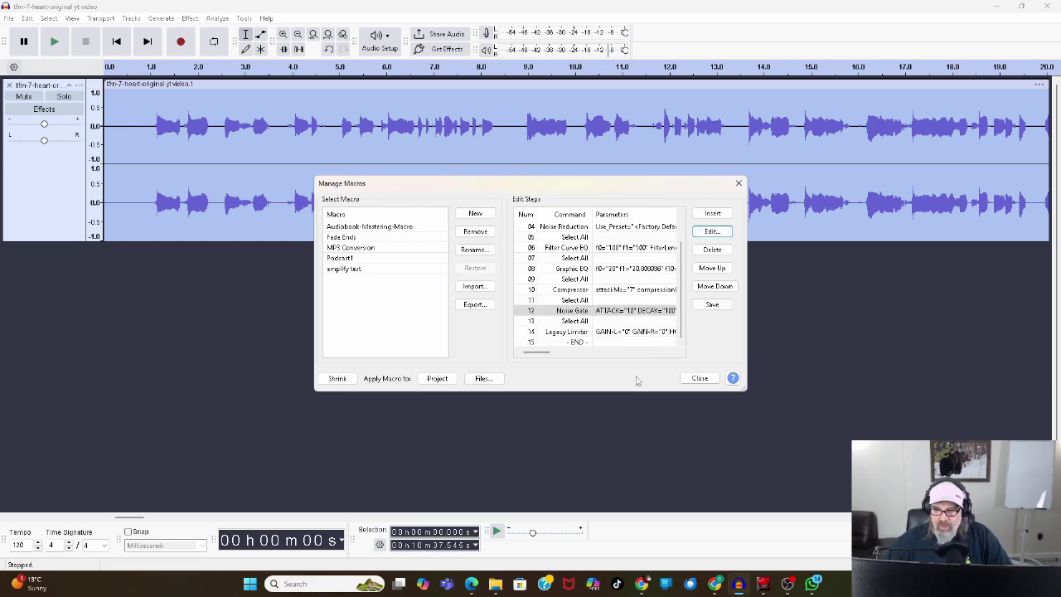
click(711, 305)
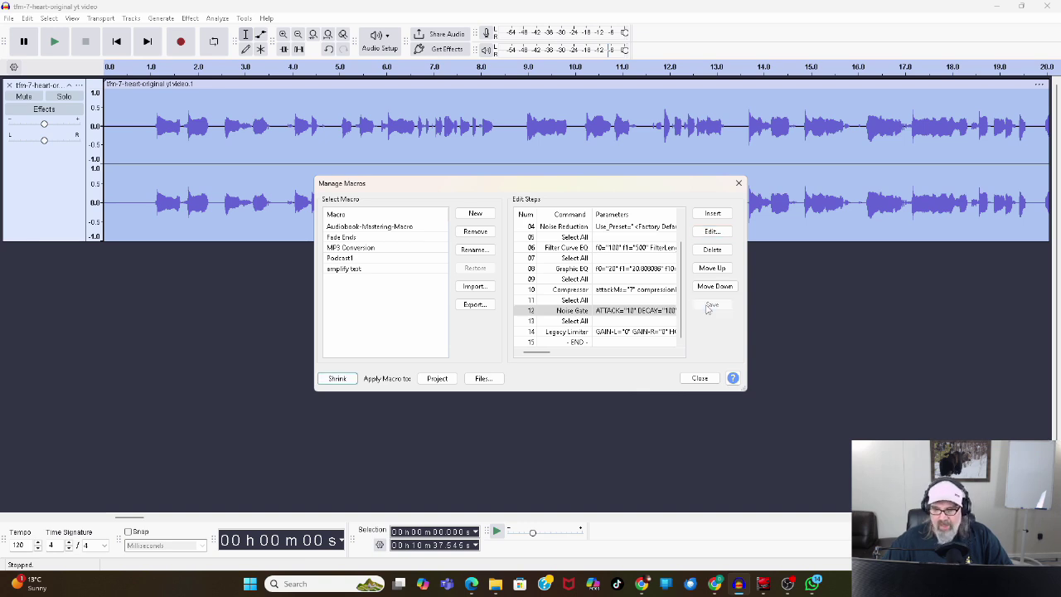
- Close and reopen the macro manager, and check the Noise Gate settings stored in the Podcast1 macro
click(699, 378)
click(244, 17)
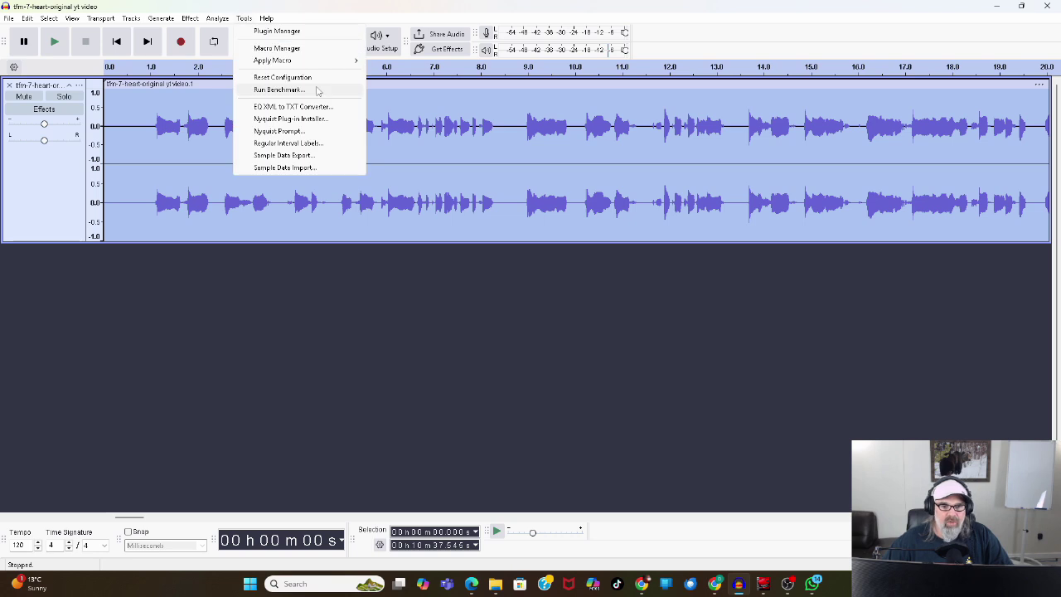
click(322, 50)
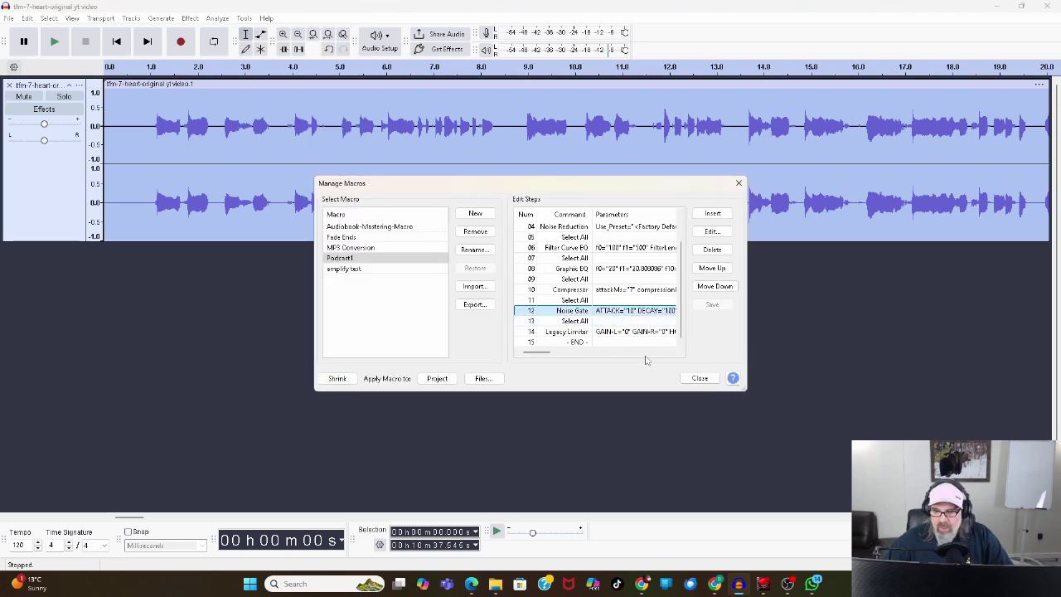
click(711, 231)
click(590, 378)
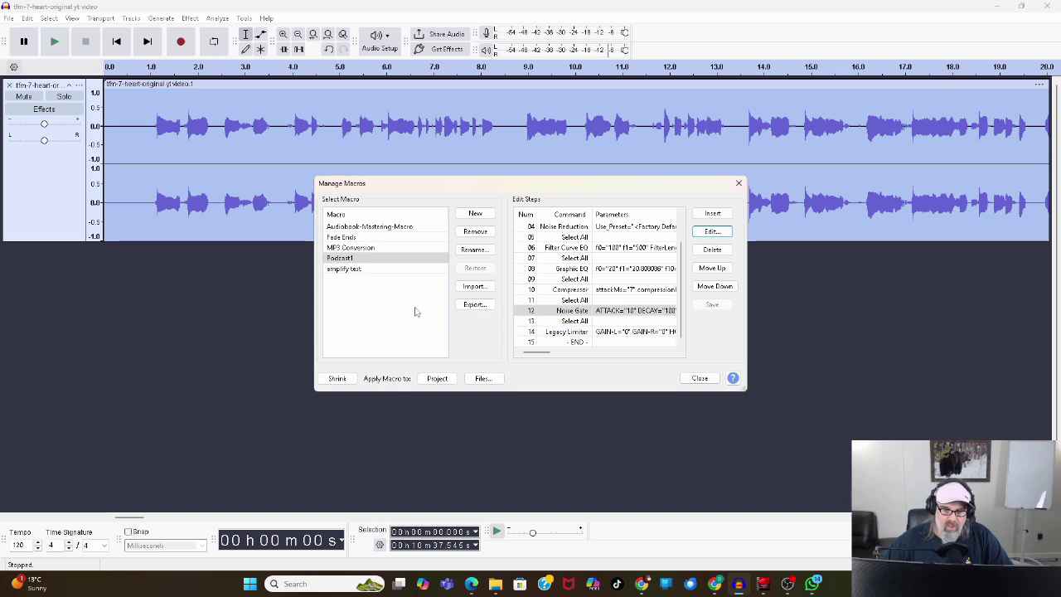
- Switch to File Explorer and open the Podcast1 text file from the Downloads folder to examine the macro's exported commands
click(353, 260)
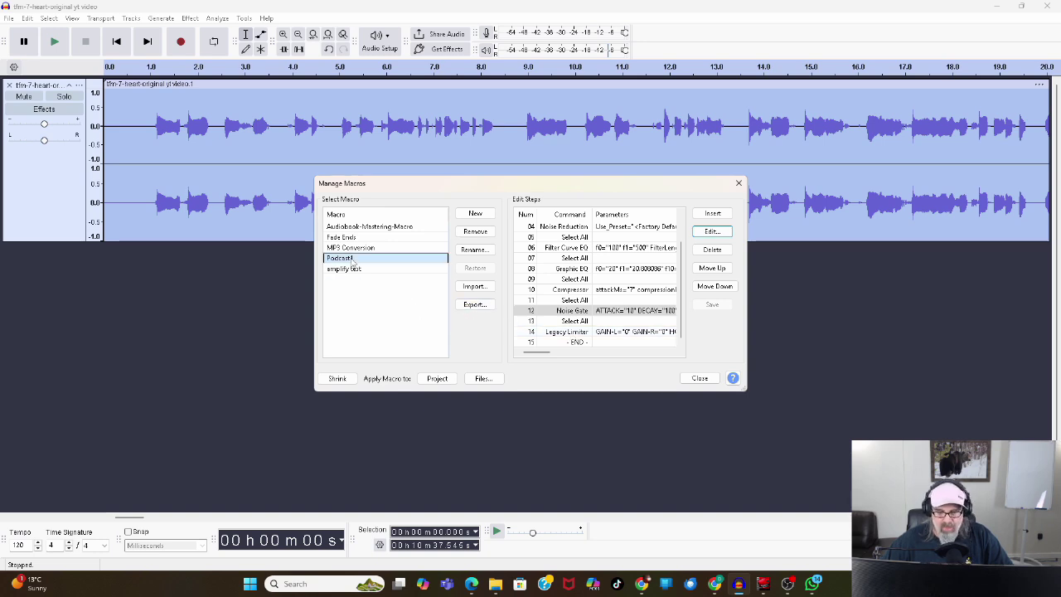
key(alt+Tab)
click(208, 245)
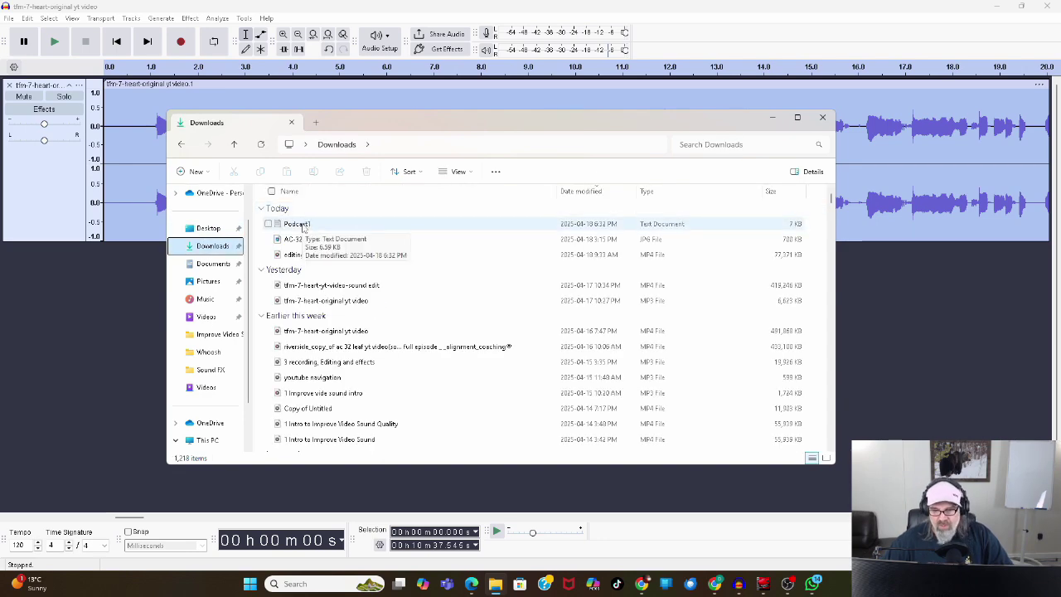
double_click(297, 224)
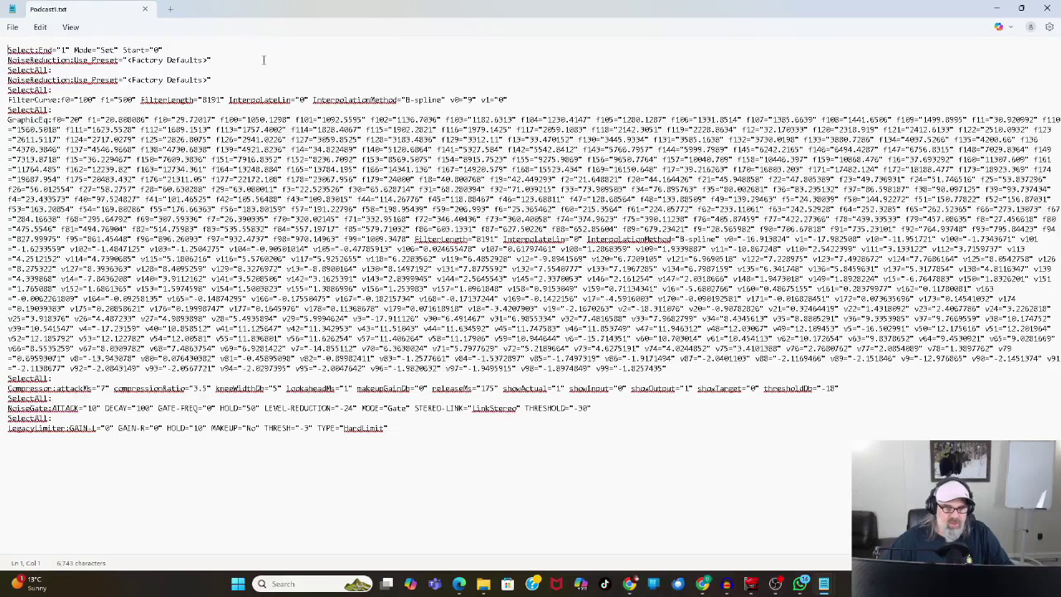
- Return to Audacity, insert an ACX Check command at the end of the Podcast1 macro, and close the macro manager
key(alt+Tab)
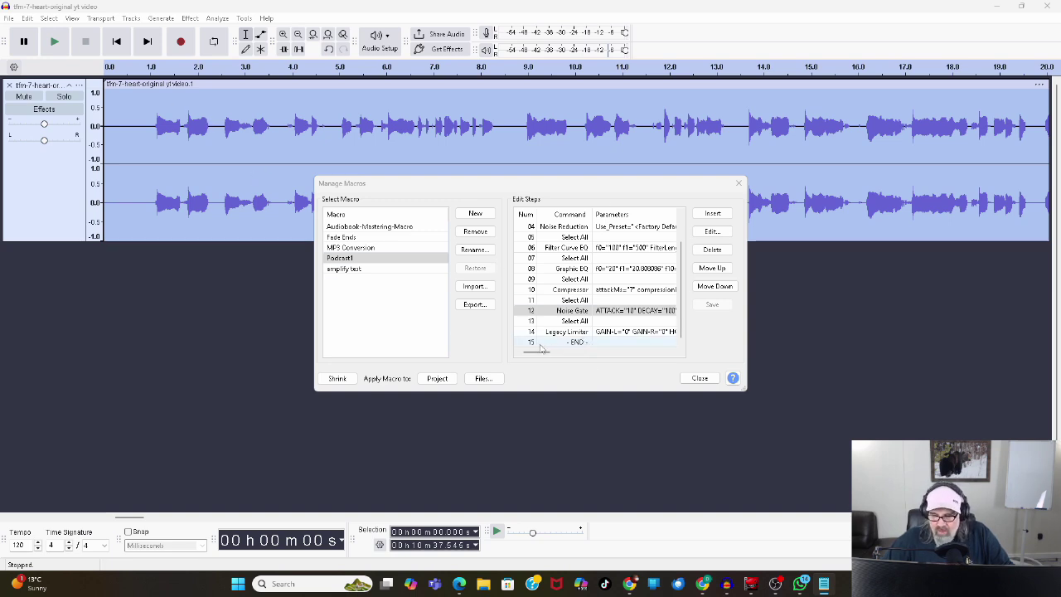
click(617, 344)
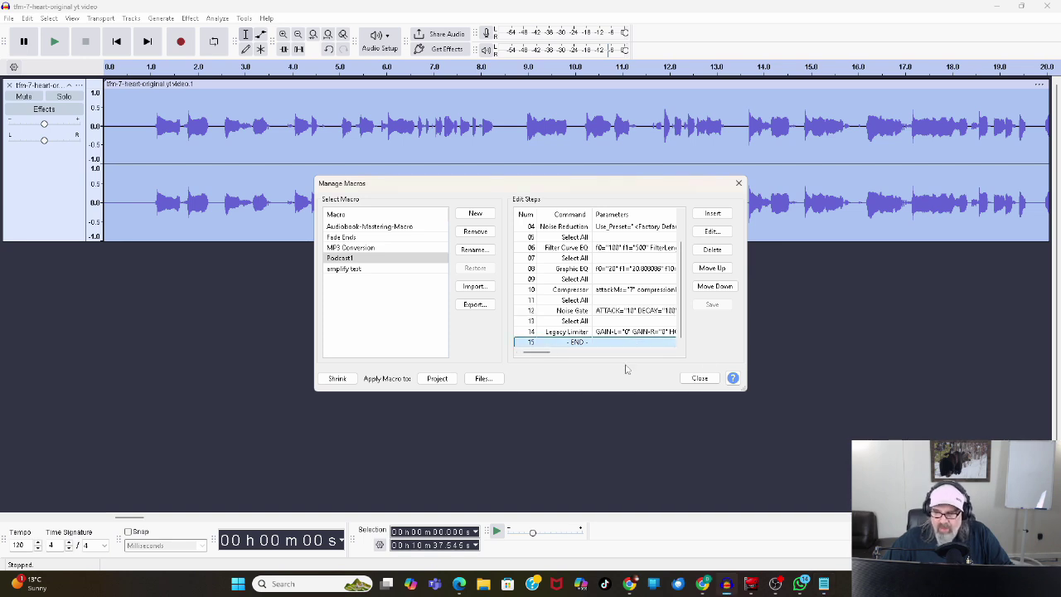
click(713, 214)
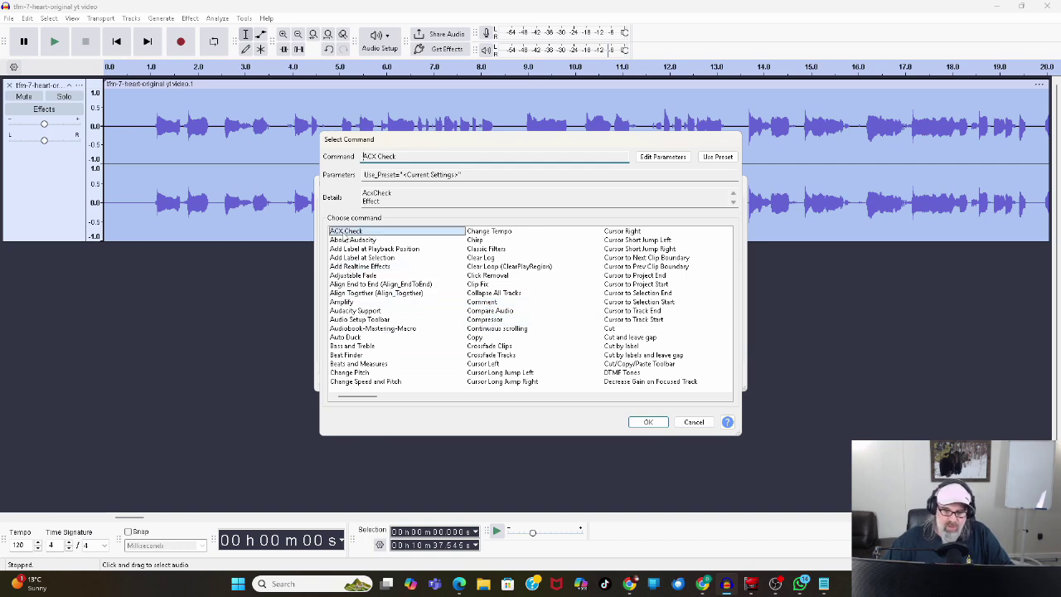
click(648, 423)
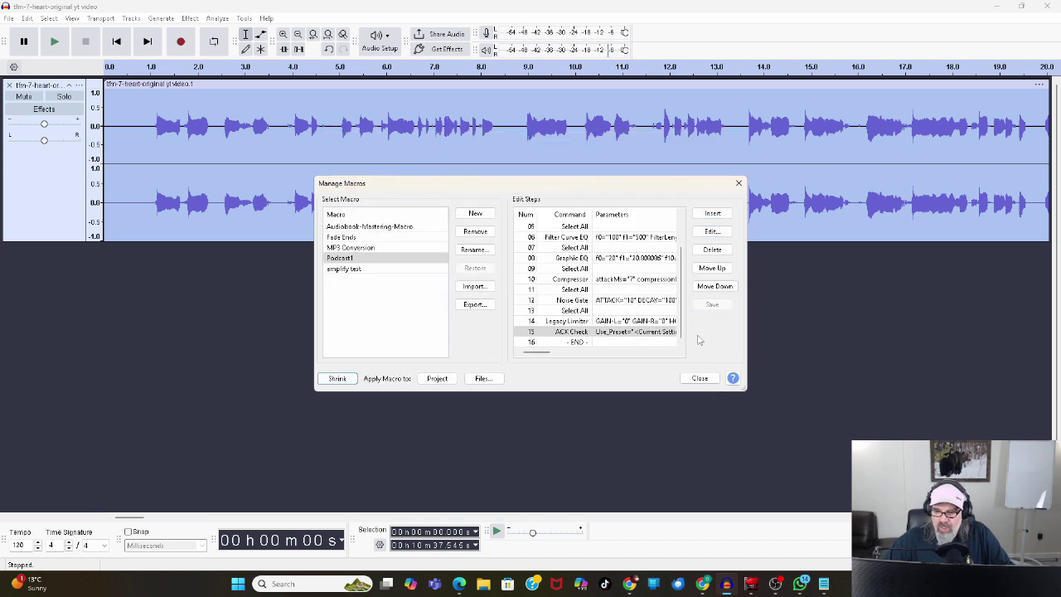
click(691, 377)
- Undo the applied Podcast1 macro and the Amplify effect on the track
click(27, 19)
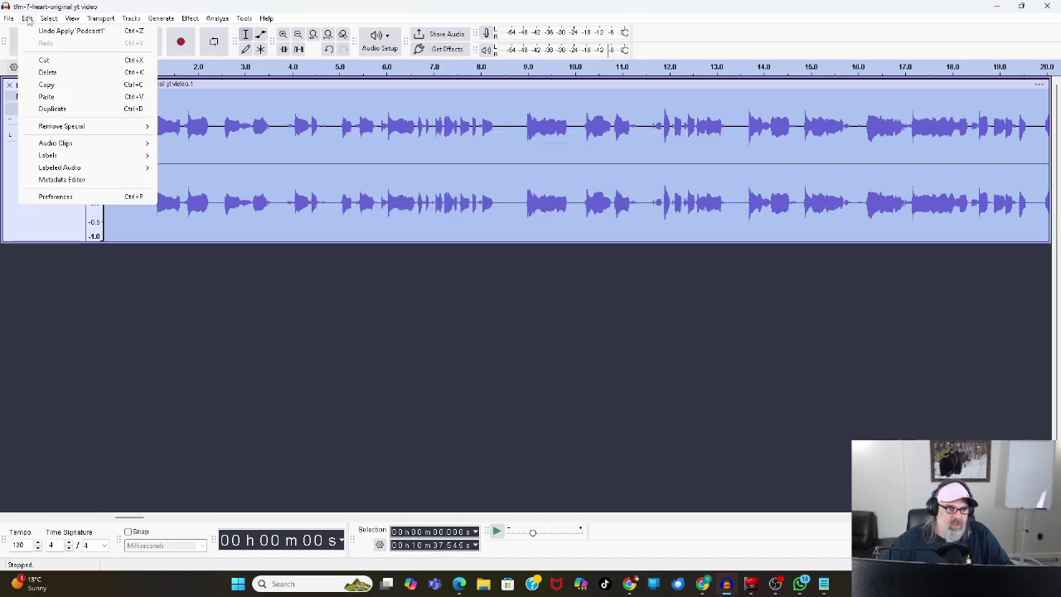
click(88, 33)
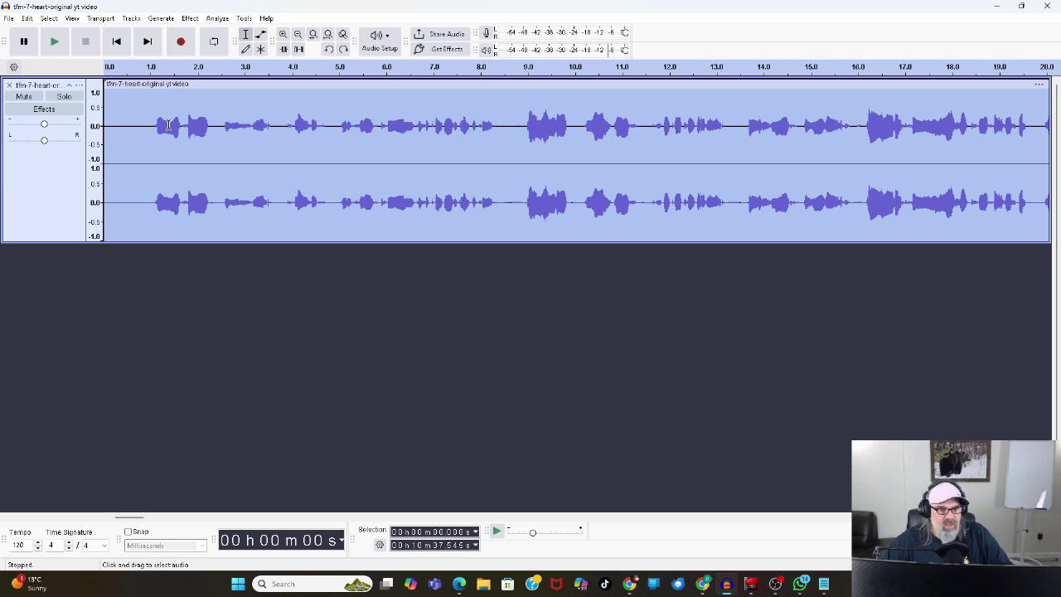
click(29, 20)
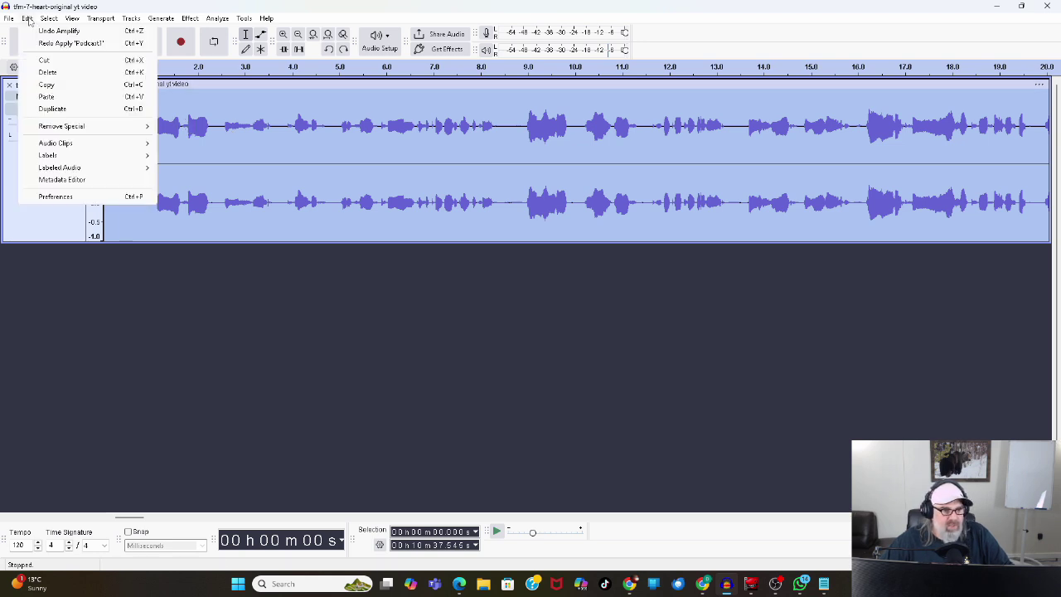
click(39, 32)
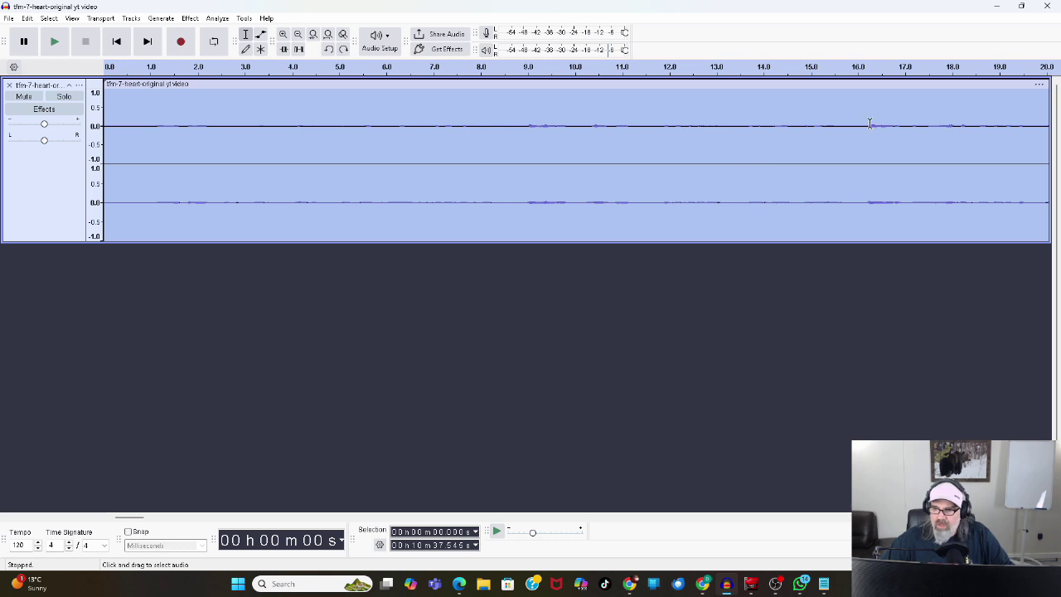
- Amplify the whole selected track to a new peak amplitude of 0.0 dB without allowing clipping
click(190, 18)
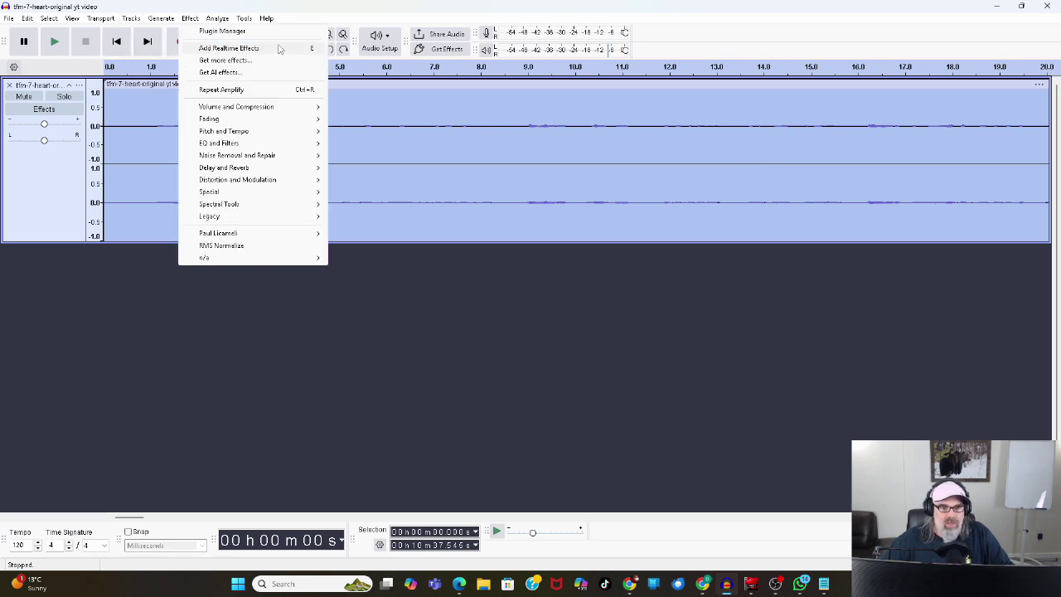
mouse_move(274, 108)
click(389, 107)
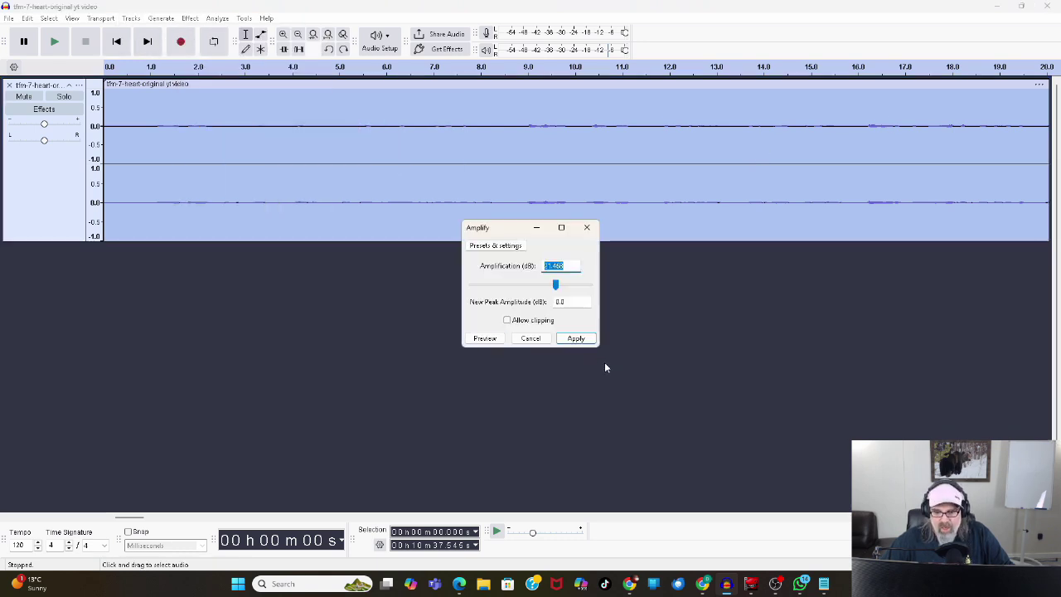
click(575, 337)
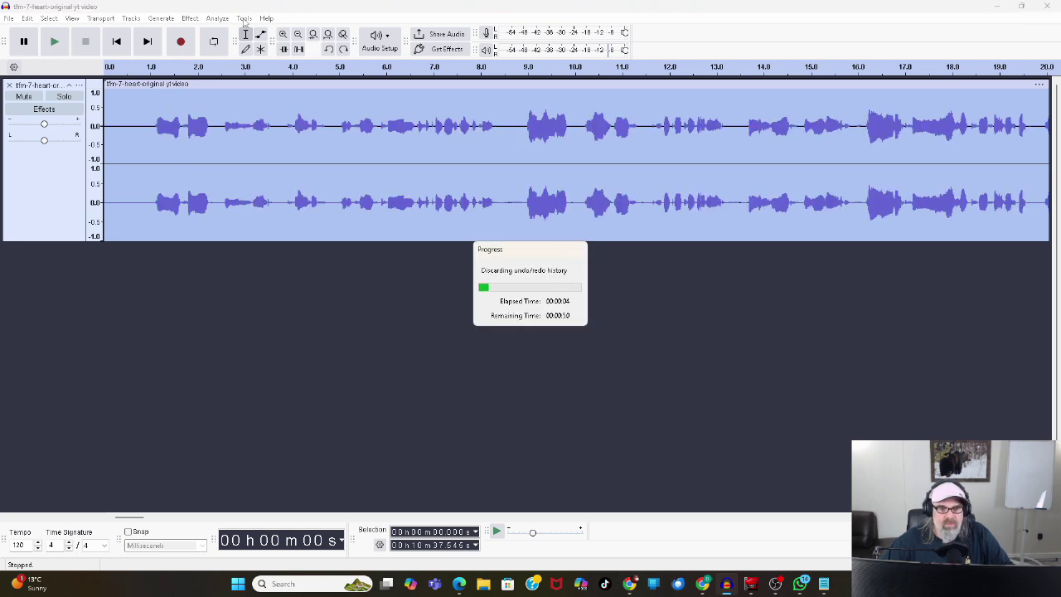
- Apply the Podcast1 macro to the selected track and dismiss the ACX Check report
click(244, 19)
mouse_move(323, 60)
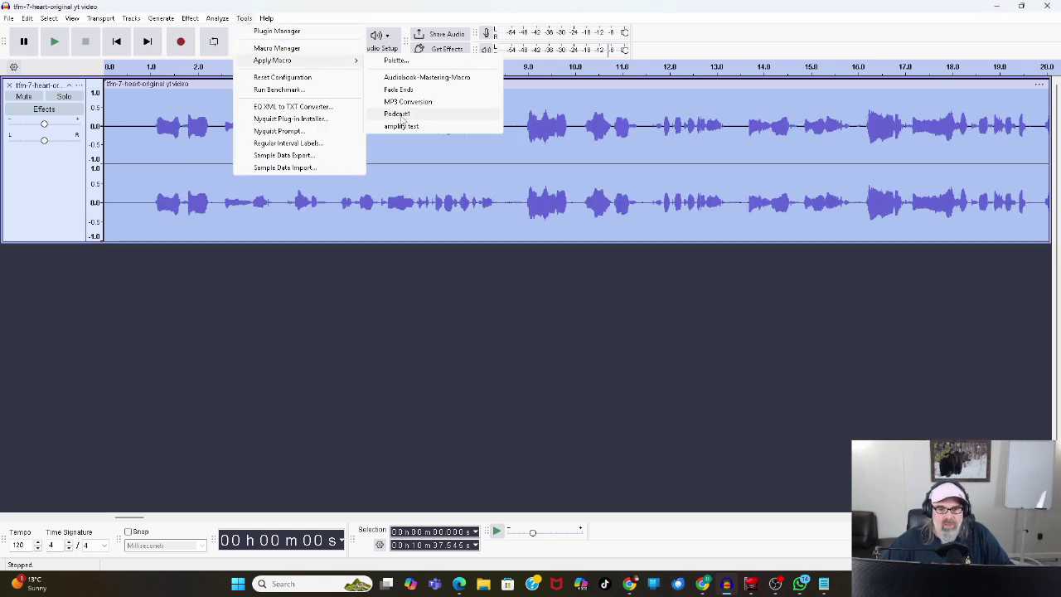
click(399, 114)
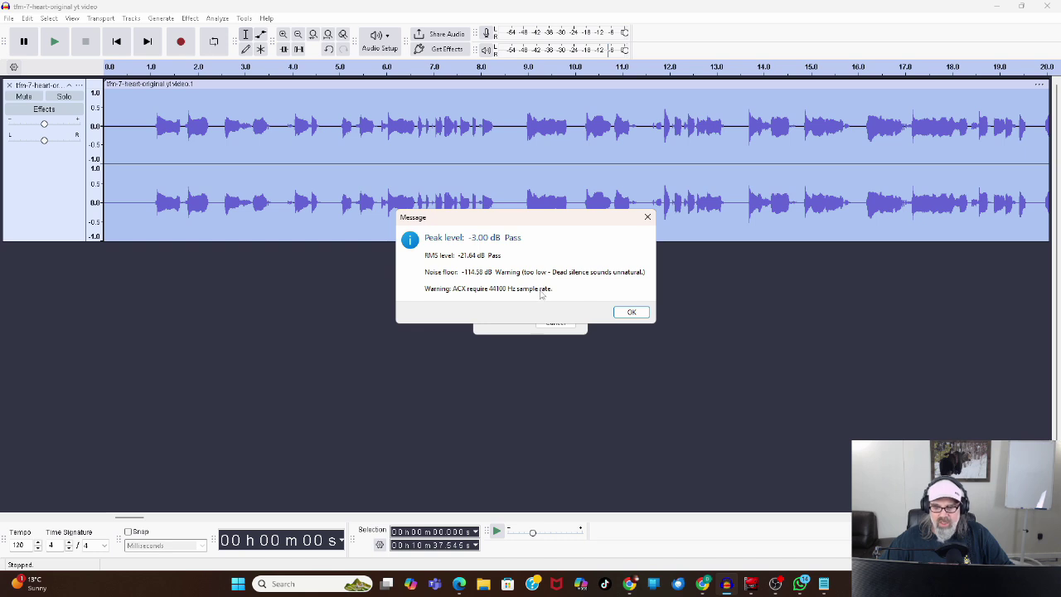
click(631, 311)
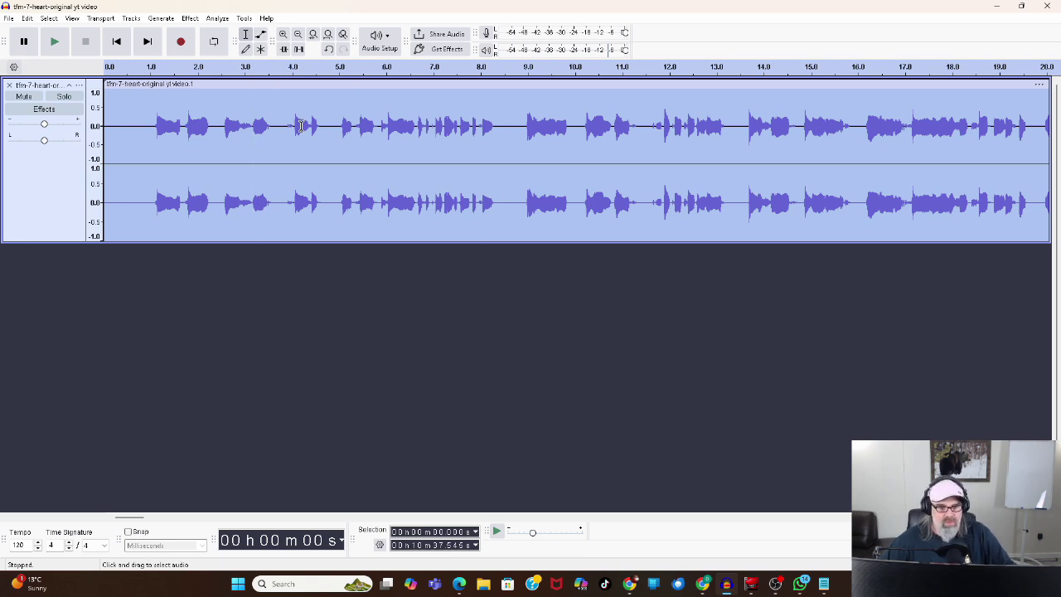
click(190, 18)
click(190, 18)
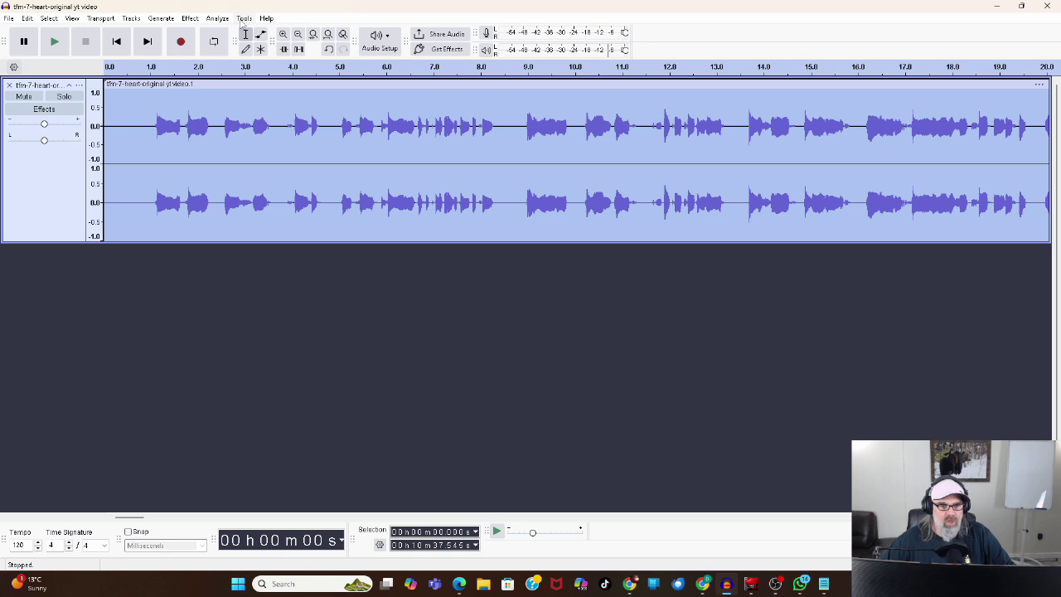
- In the macro manager, import the Podcast1 text file from the Downloads folder, replacing the existing Podcast1 macro
click(243, 19)
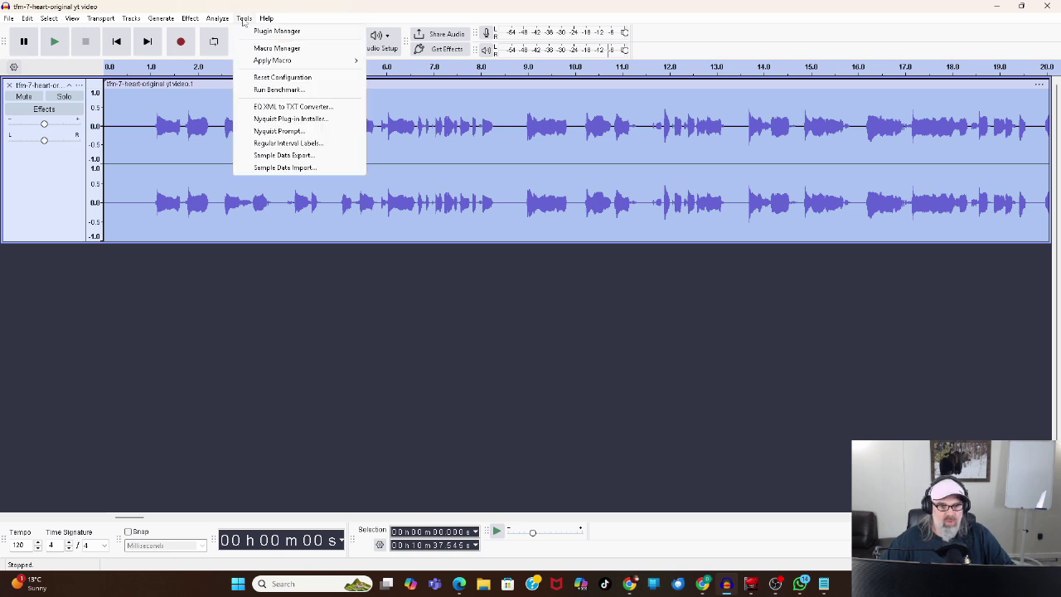
click(296, 50)
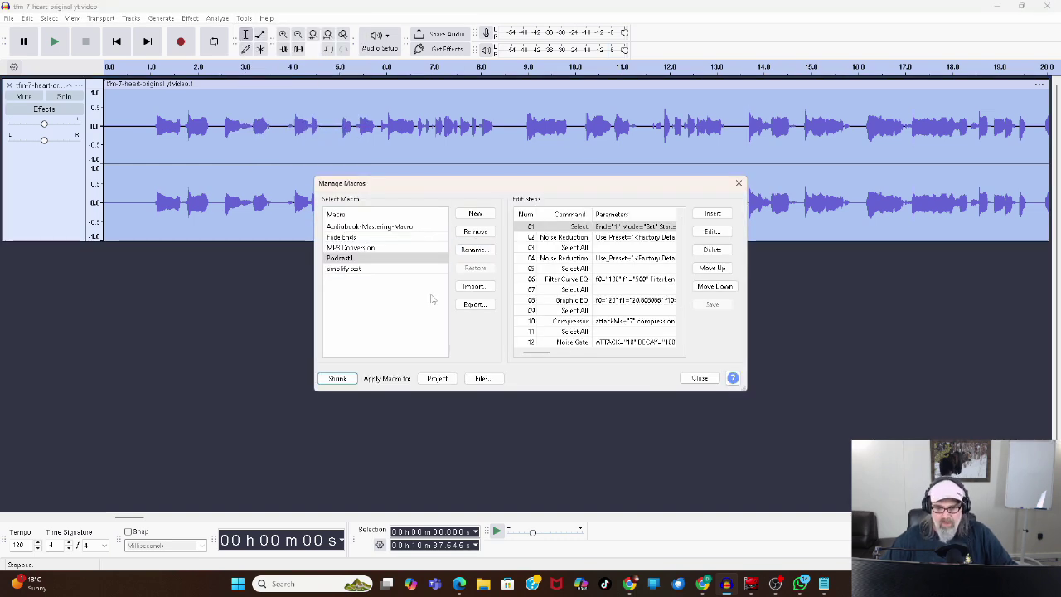
click(474, 286)
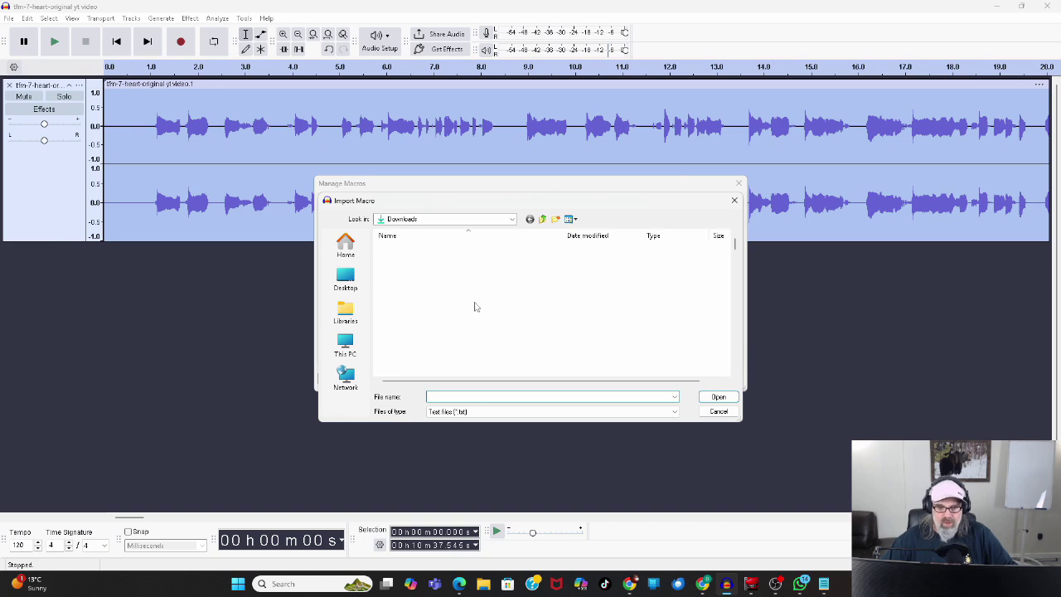
click(409, 259)
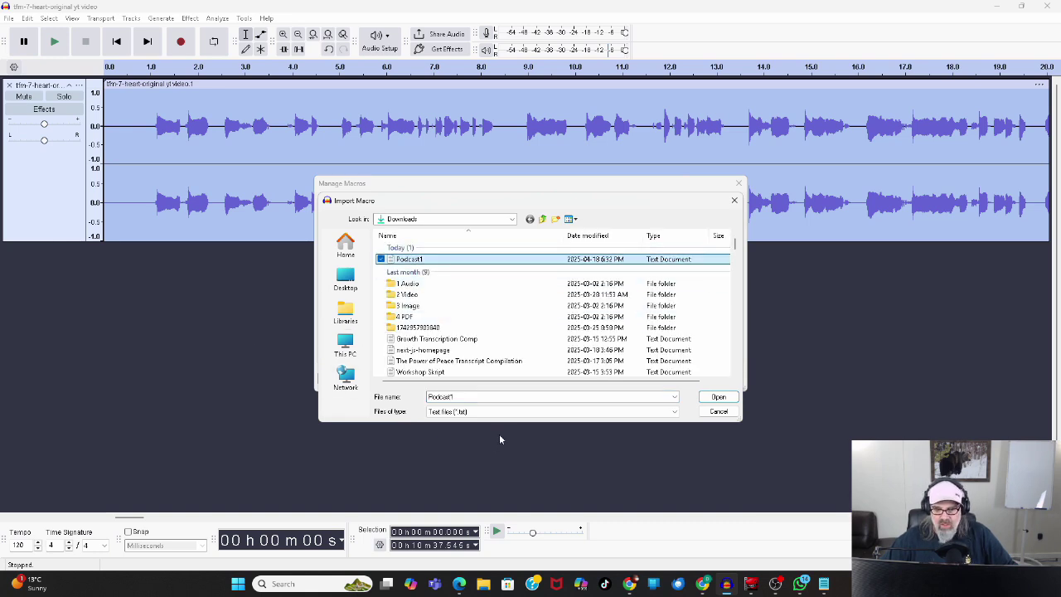
click(719, 397)
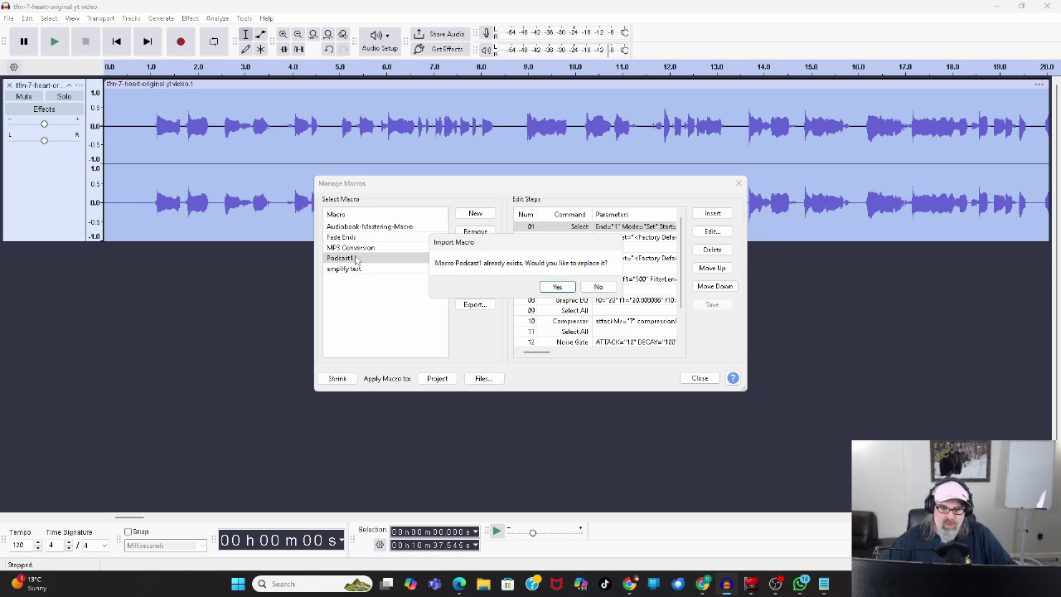
click(551, 288)
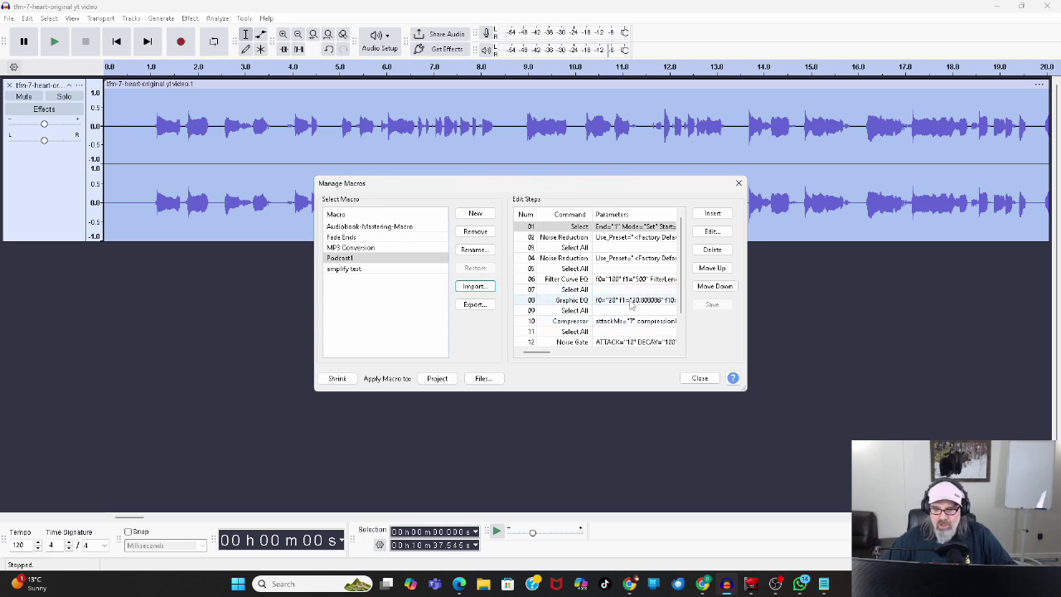
- Examine the Noise Gate settings in the Podcast1 macro, accept them as they are, and close the macro manager
scroll(584, 313, down, 1)
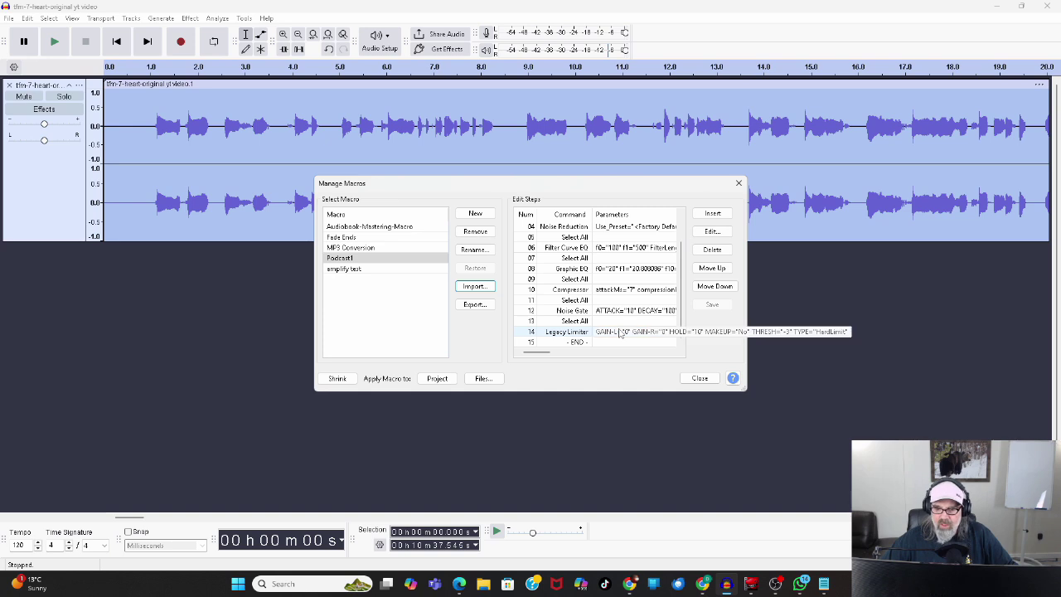
click(614, 311)
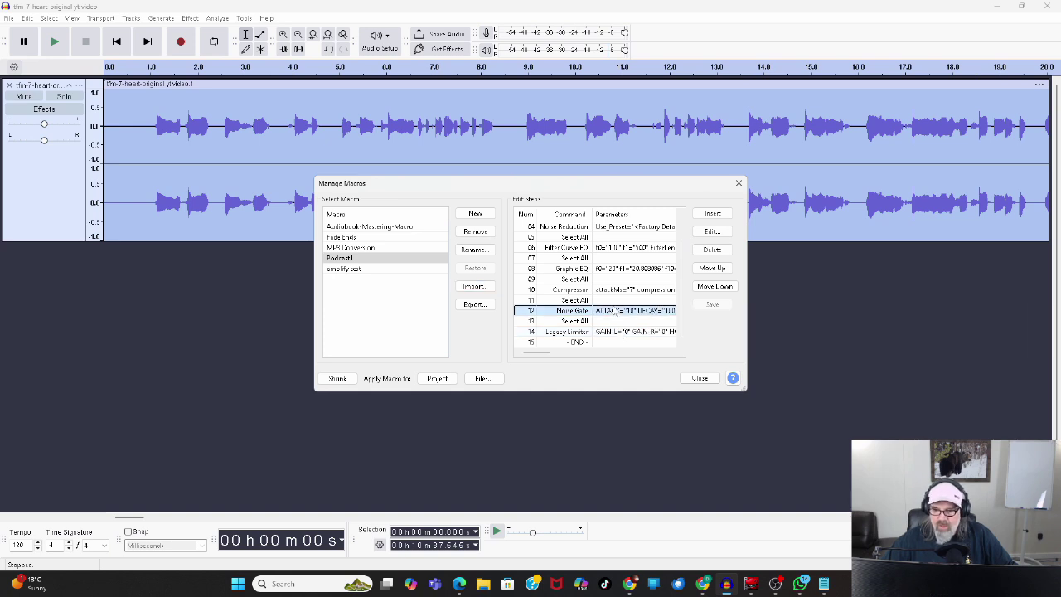
click(712, 231)
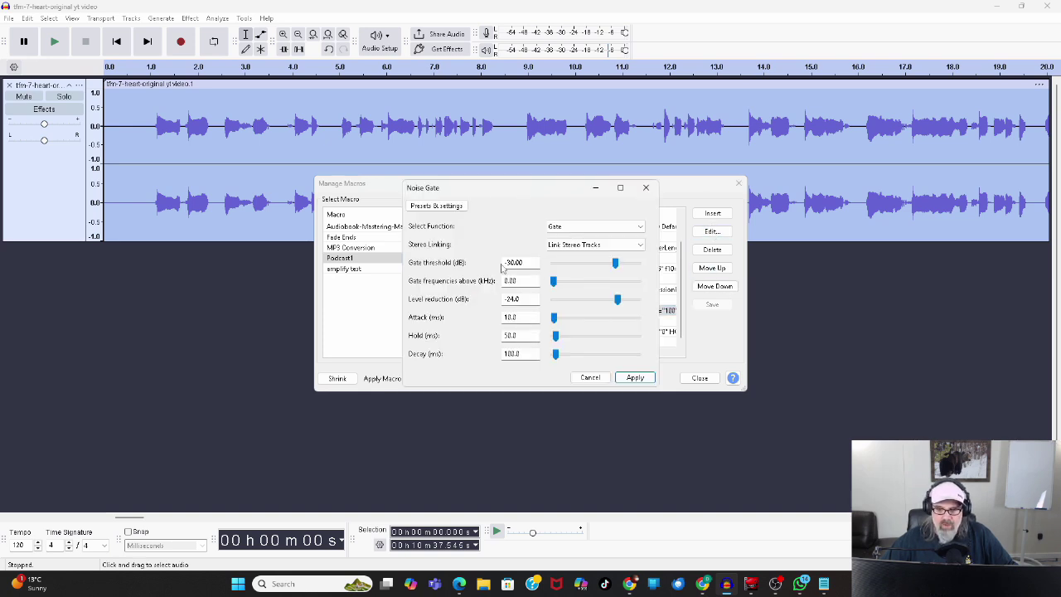
click(635, 377)
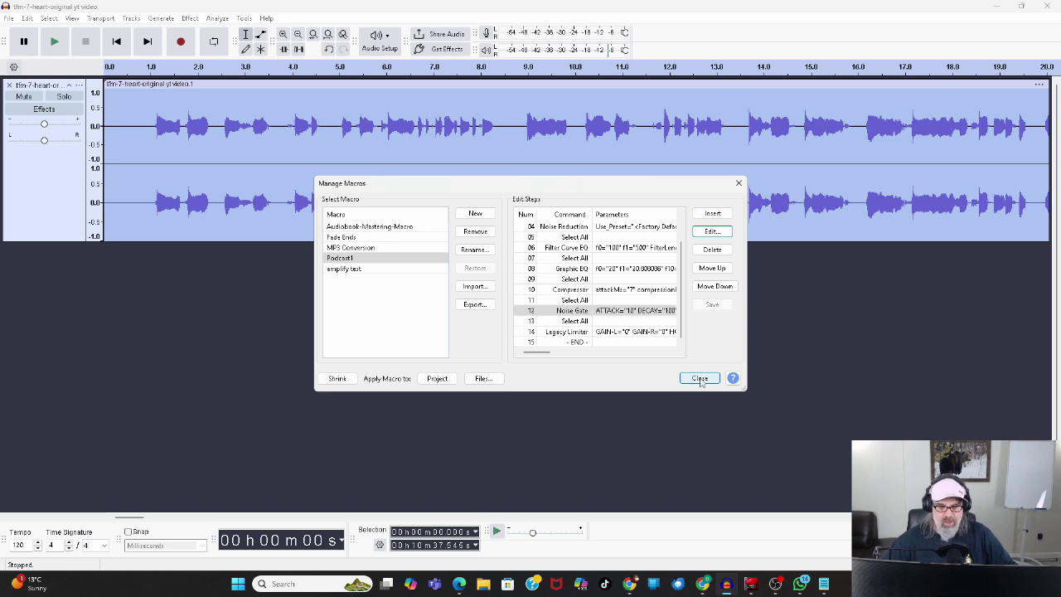
click(701, 378)
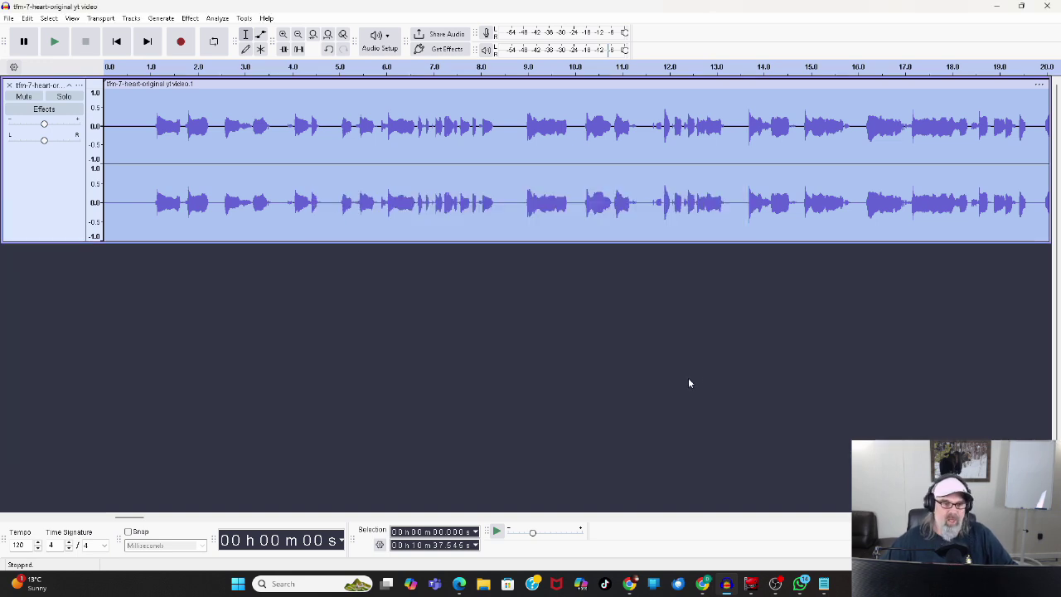